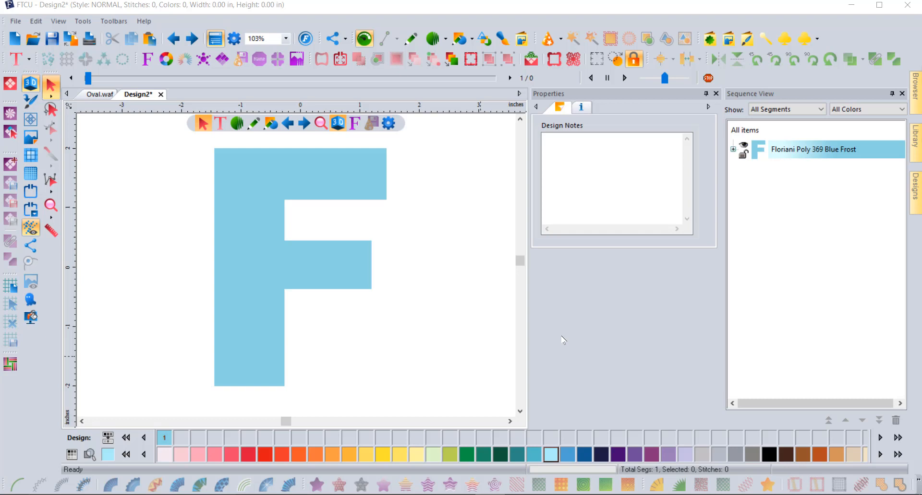
Select the F artwork and convert it to a Motif Fill, then replace that with a Fancy Fill.
{"action": "left_click", "coordinate": [247, 172]}
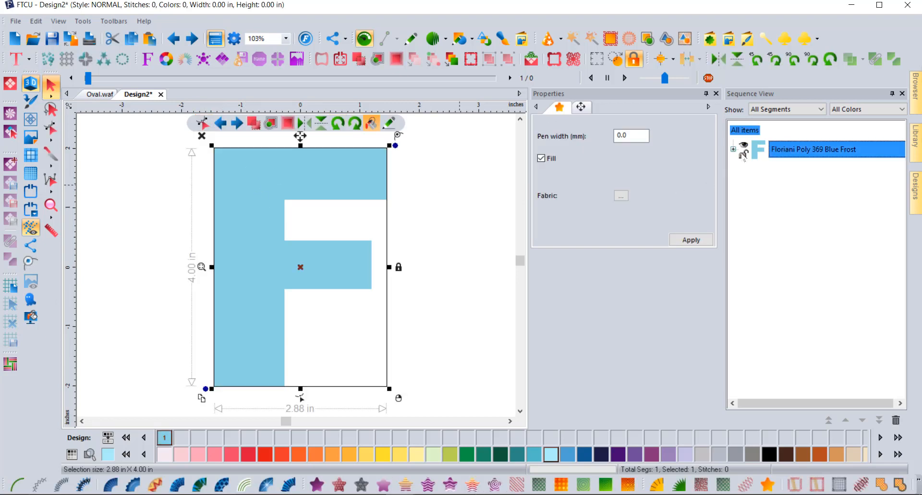
{"action": "left_click", "coordinate": [734, 149]}
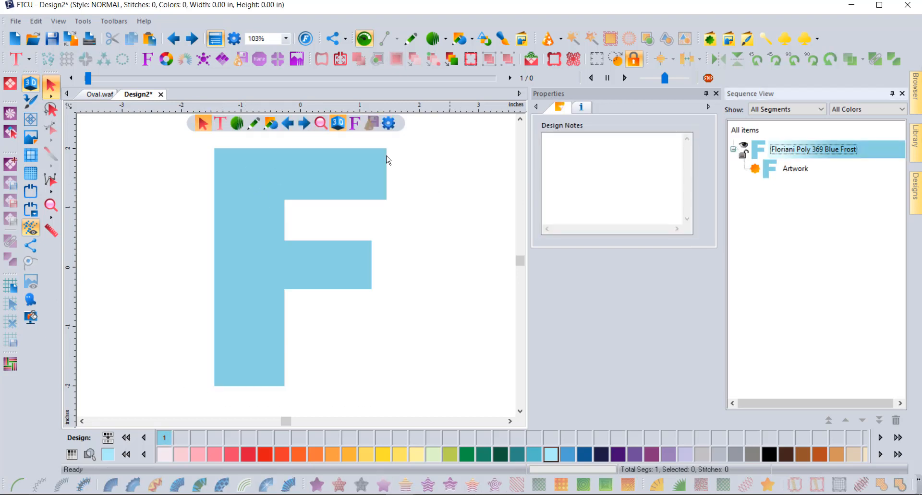
{"action": "left_click", "coordinate": [340, 177]}
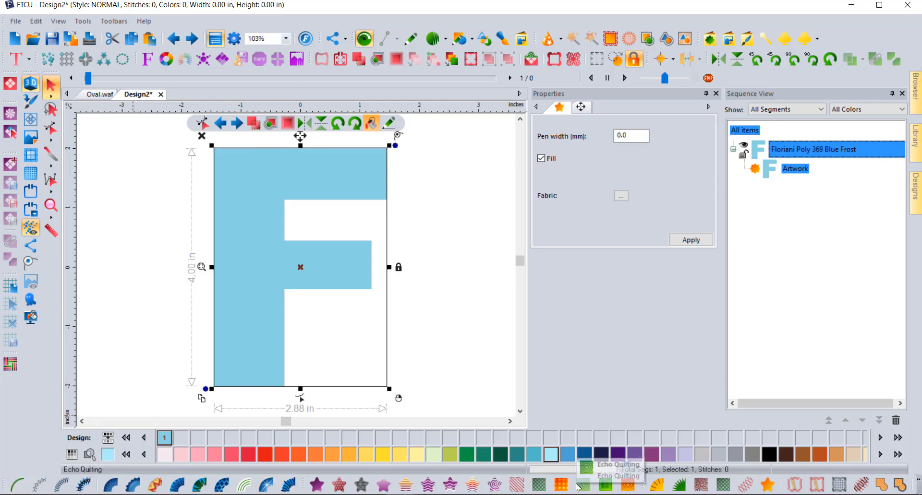
{"action": "left_click", "coordinate": [360, 486]}
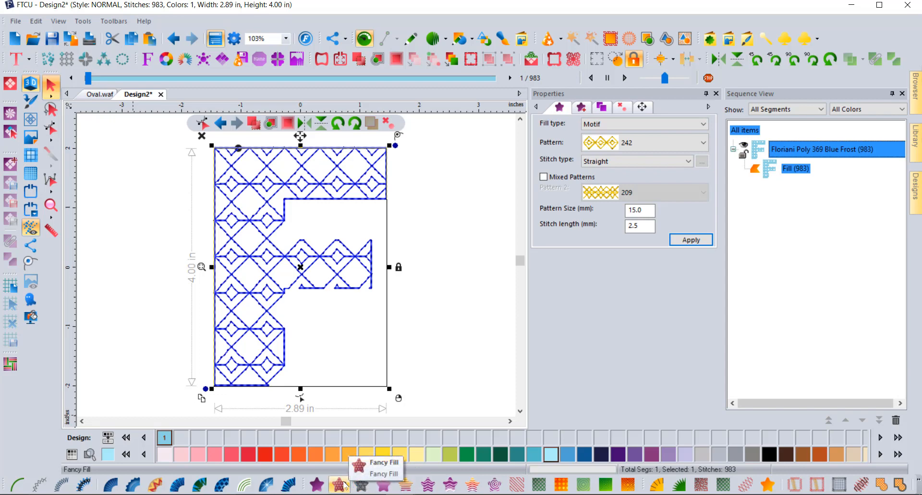
{"action": "left_click", "coordinate": [339, 486]}
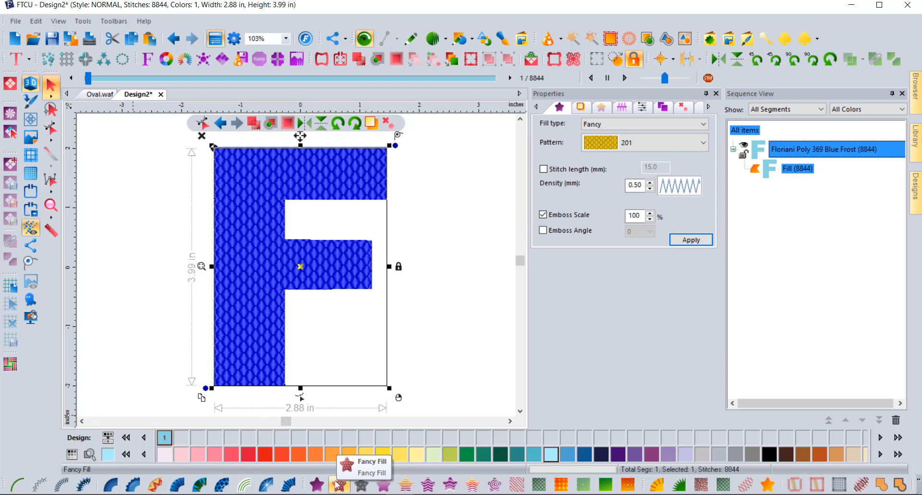
Apply the Motif Fill preset "TC2 10" to the letter F and view its stitches up close.
{"action": "right_click", "coordinate": [359, 486]}
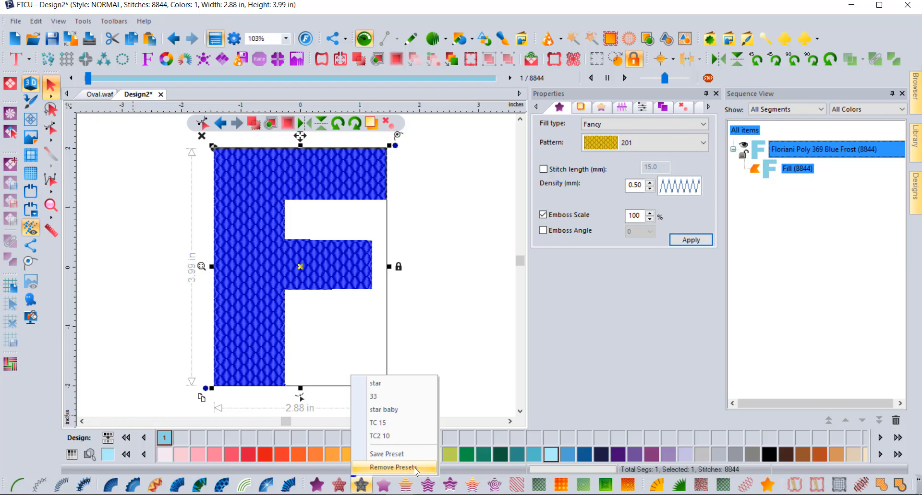
{"action": "left_click", "coordinate": [401, 437]}
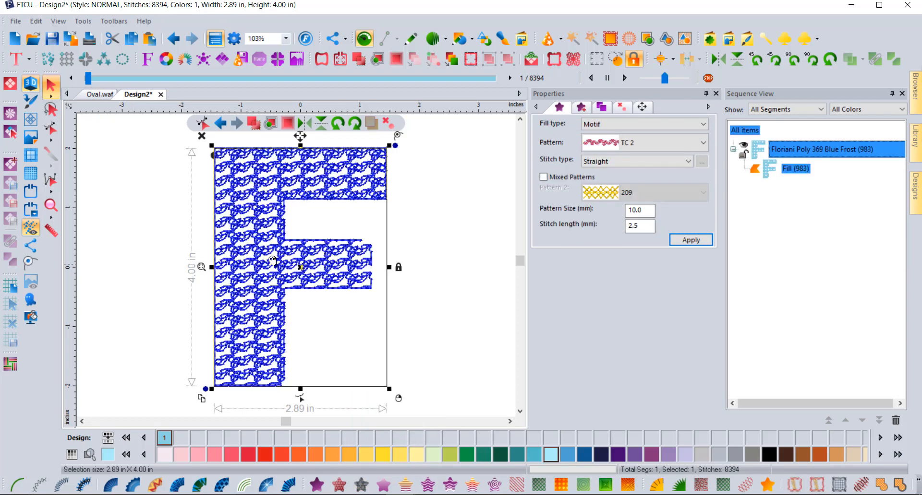
{"action": "scroll", "coordinate": [245, 200], "scroll_direction": "up", "scroll_amount": 2}
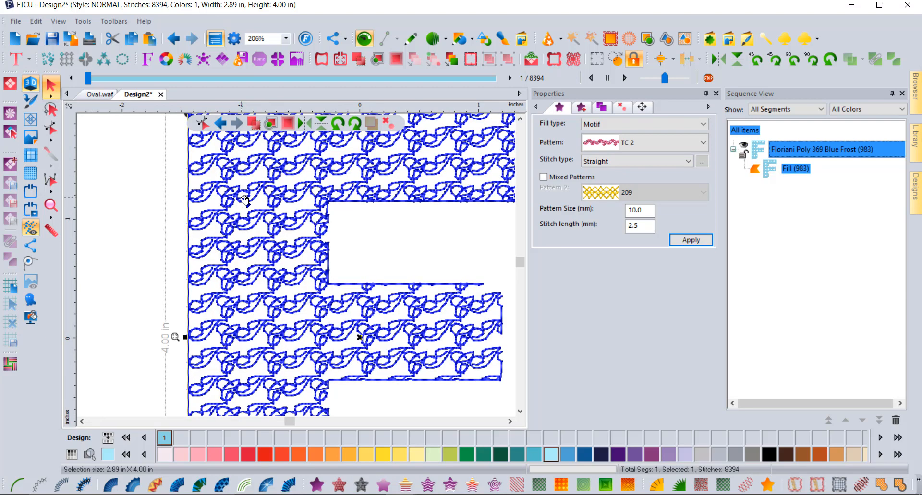
{"action": "scroll", "coordinate": [244, 199], "scroll_direction": "up", "scroll_amount": 1}
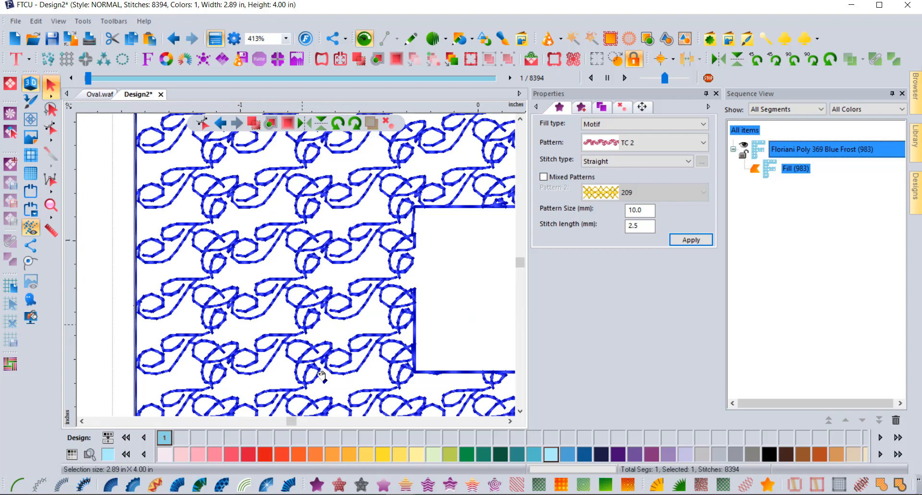
Apply the Motif Fill preset "TC 15" to the letter F and view the whole letter.
{"action": "right_click", "coordinate": [362, 486]}
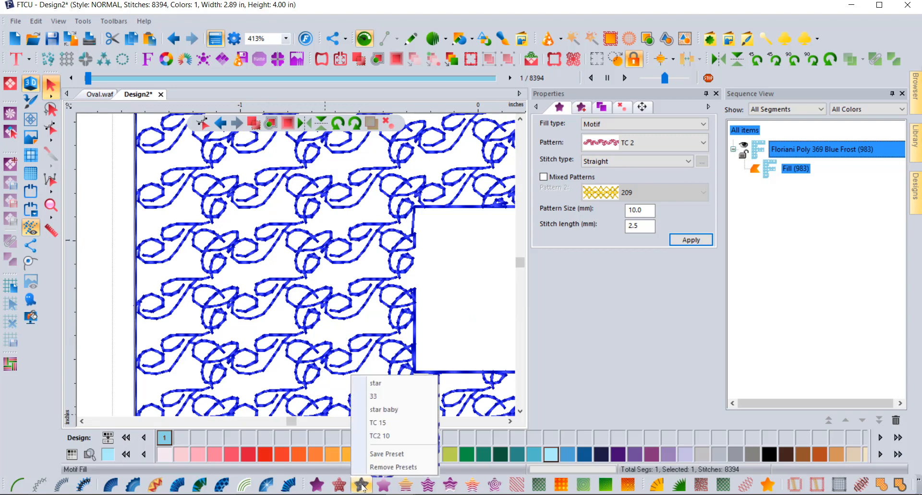
{"action": "left_click", "coordinate": [378, 423]}
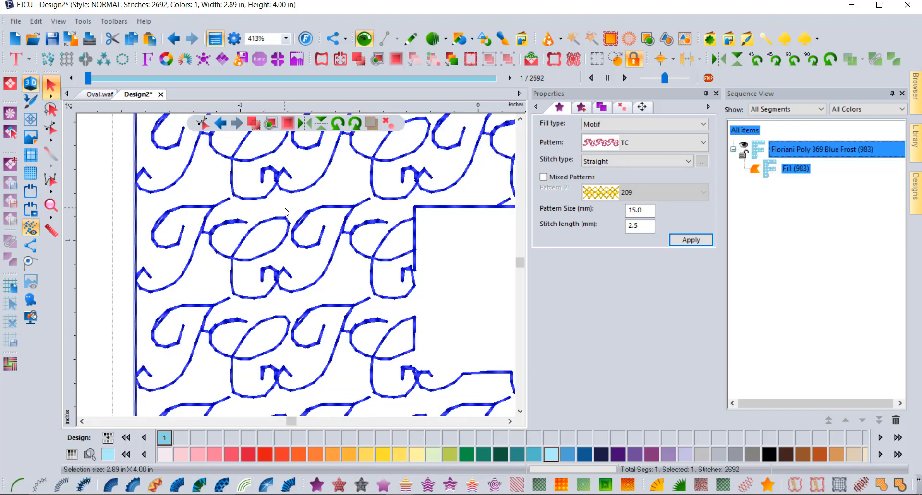
{"action": "scroll", "coordinate": [290, 220], "scroll_direction": "down", "scroll_amount": 5}
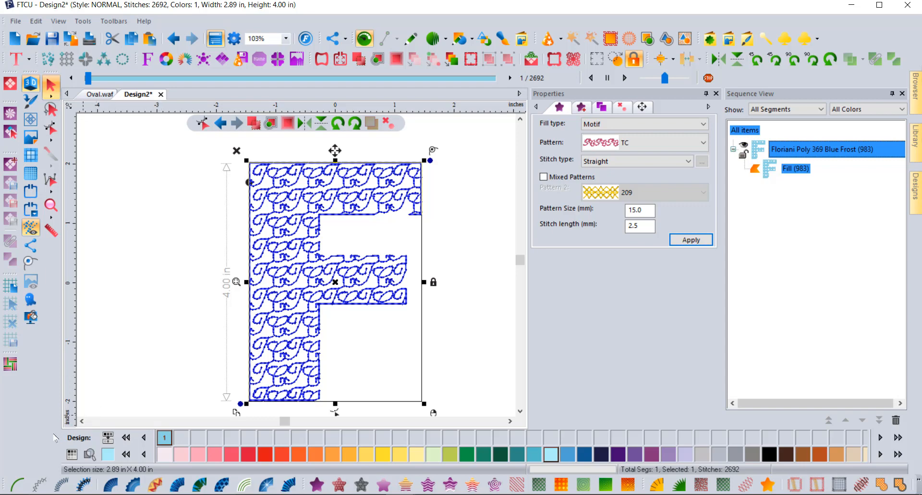
Convert the letter F to a run outline with the "Back Stitch" preset and deselect it.
{"action": "right_click", "coordinate": [17, 487]}
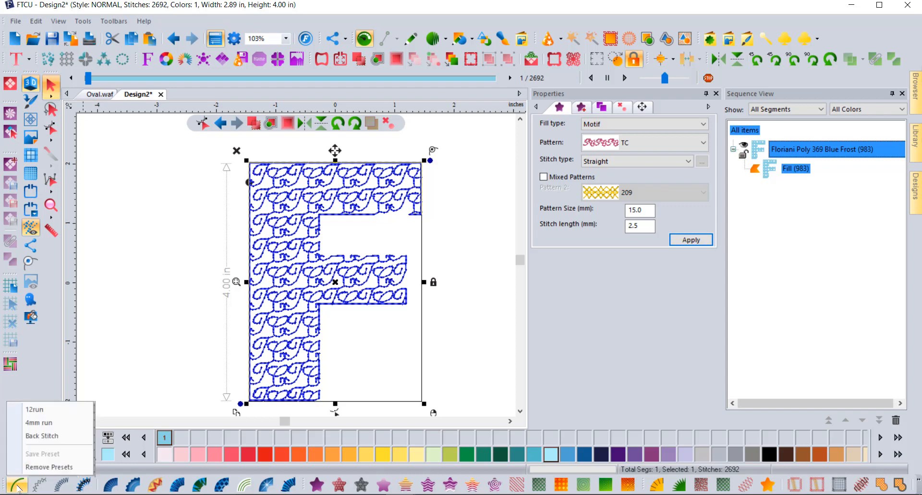
{"action": "left_click", "coordinate": [66, 437]}
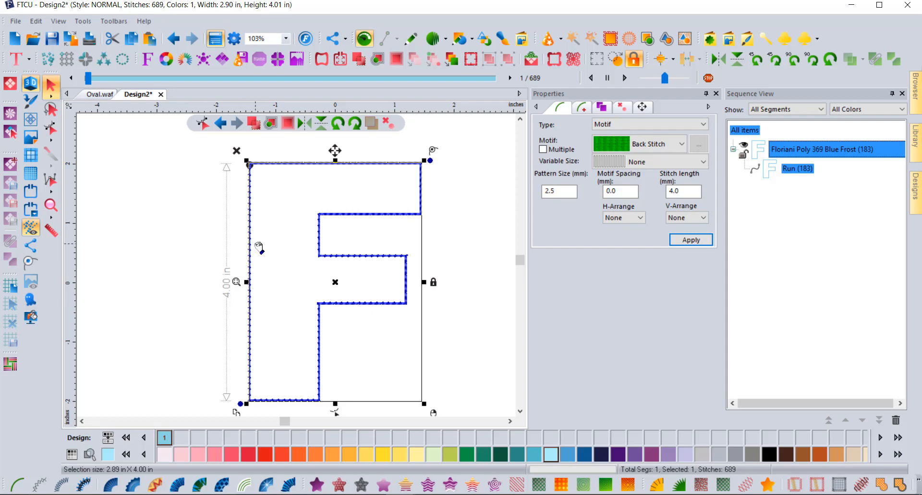
{"action": "left_click", "coordinate": [178, 252]}
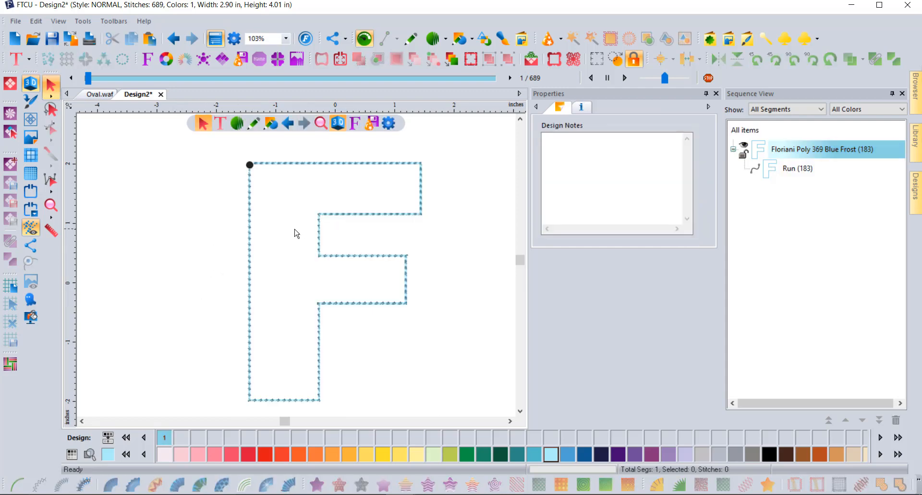
Examine the back stitch outline of the F up close, both with and without the 3D stitch display.
{"action": "scroll", "coordinate": [269, 235], "scroll_direction": "up", "scroll_amount": 2}
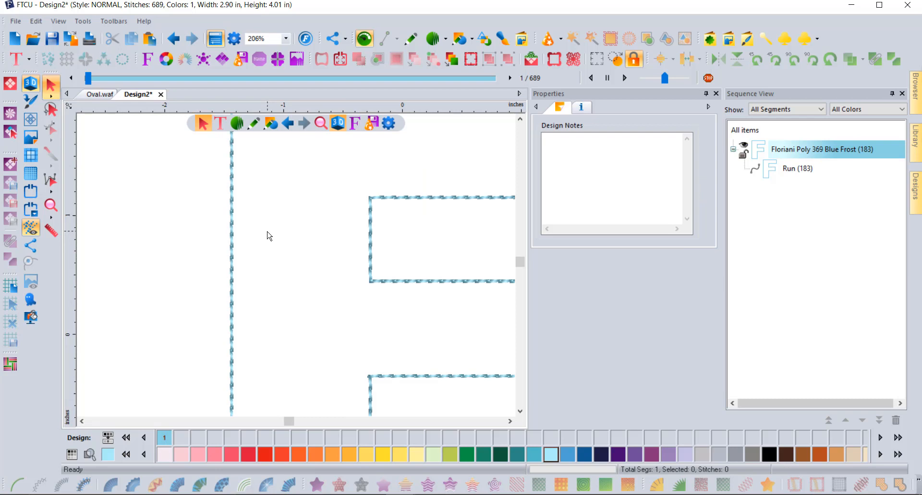
{"action": "scroll", "coordinate": [269, 236], "scroll_direction": "up", "scroll_amount": 1}
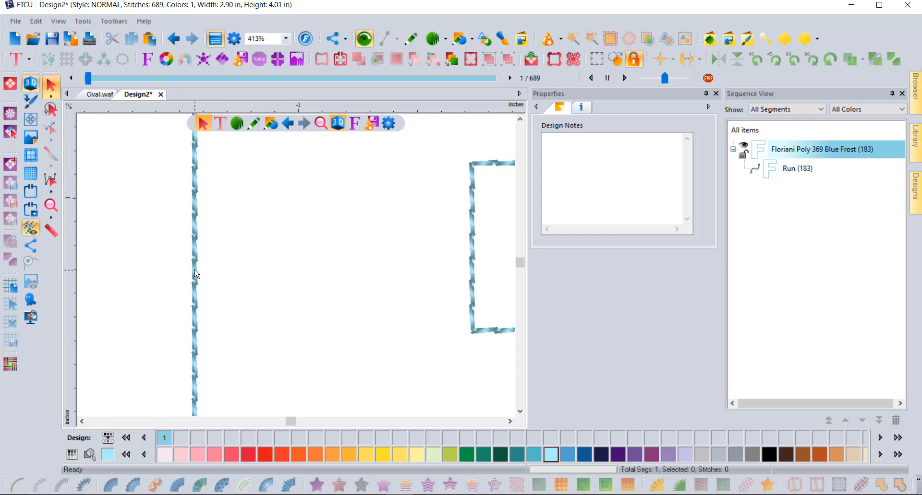
{"action": "left_click", "coordinate": [30, 93]}
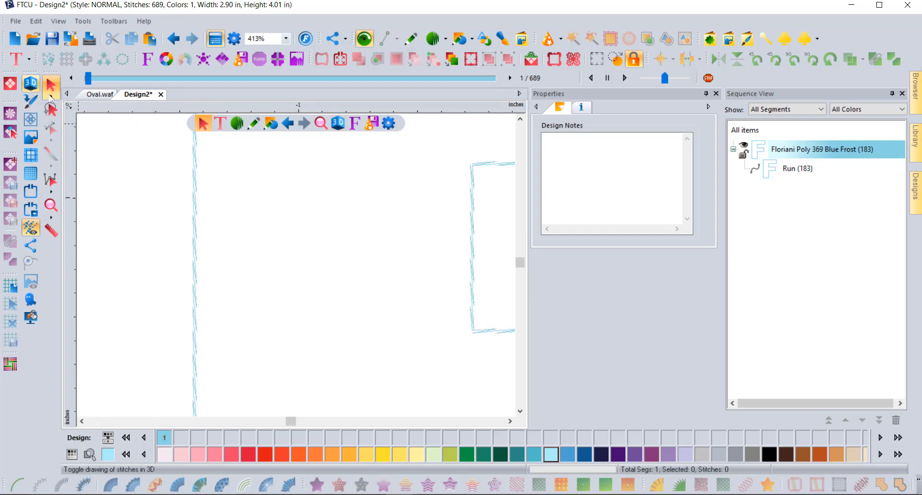
{"action": "scroll", "coordinate": [204, 230], "scroll_direction": "up", "scroll_amount": 2}
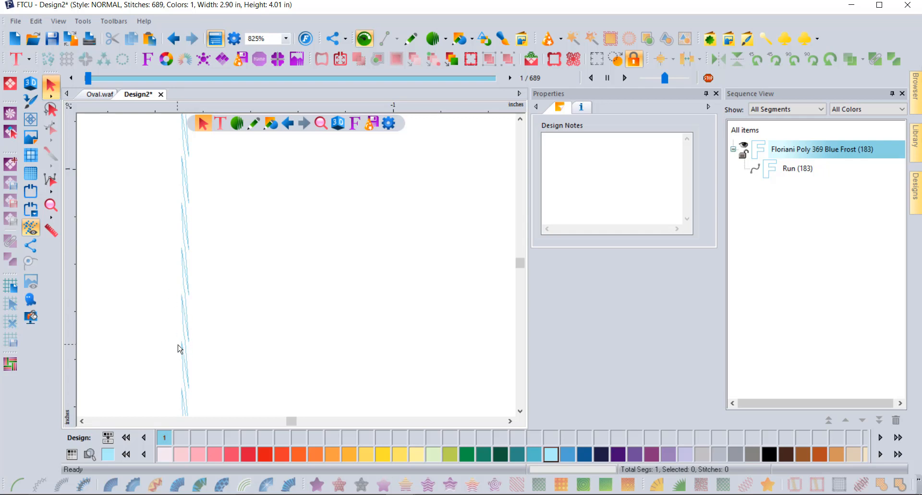
{"action": "left_click", "coordinate": [30, 84]}
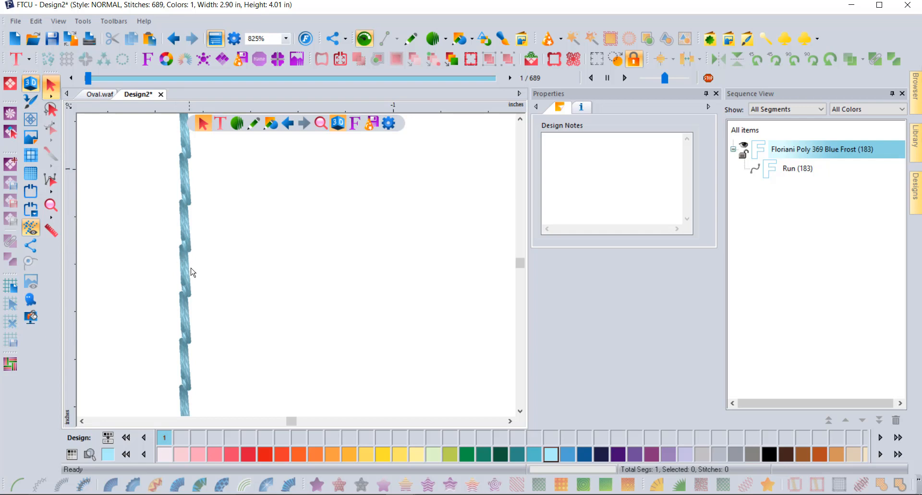
{"action": "scroll", "coordinate": [192, 262], "scroll_direction": "down", "scroll_amount": 3}
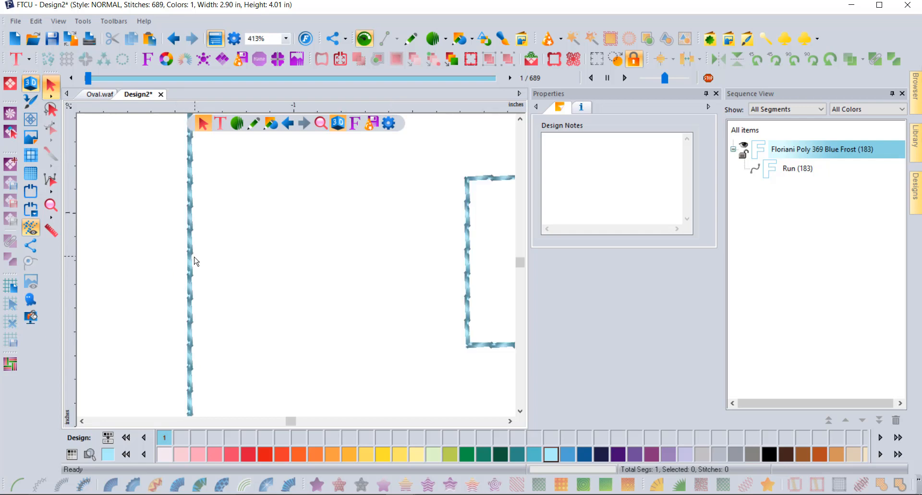
{"action": "scroll", "coordinate": [195, 262], "scroll_direction": "down", "scroll_amount": 1}
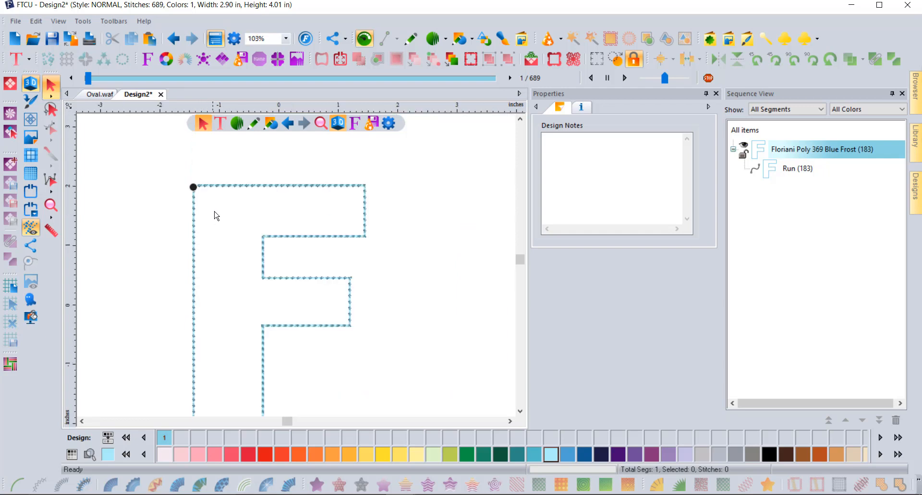
Convert the F outline to a Motif Fill using pattern 250.
{"action": "left_click", "coordinate": [250, 188]}
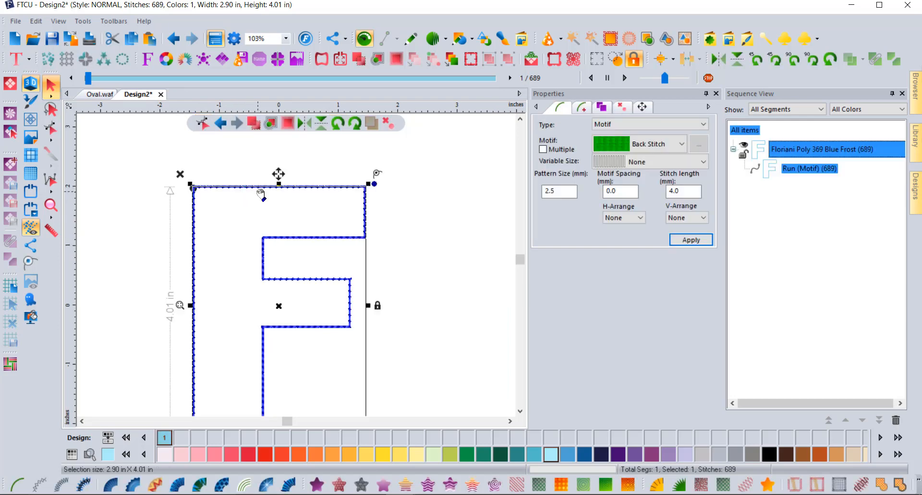
{"action": "left_click", "coordinate": [368, 481]}
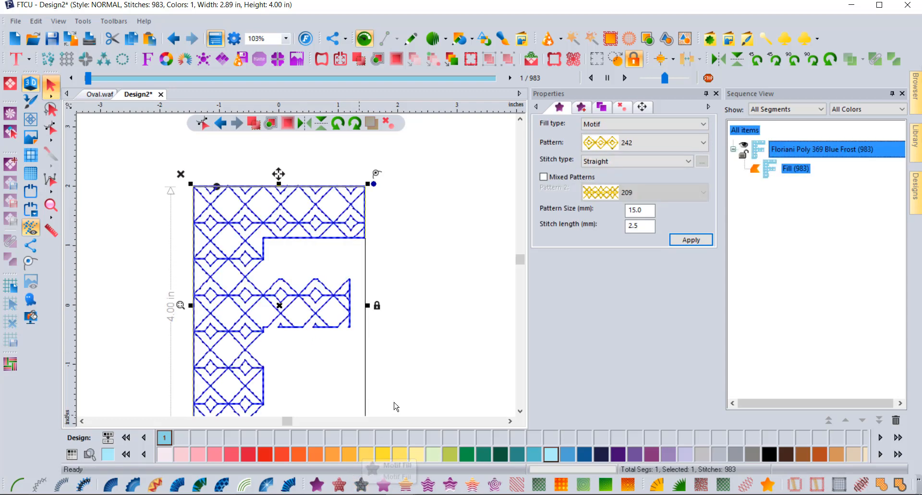
{"action": "left_click", "coordinate": [619, 146]}
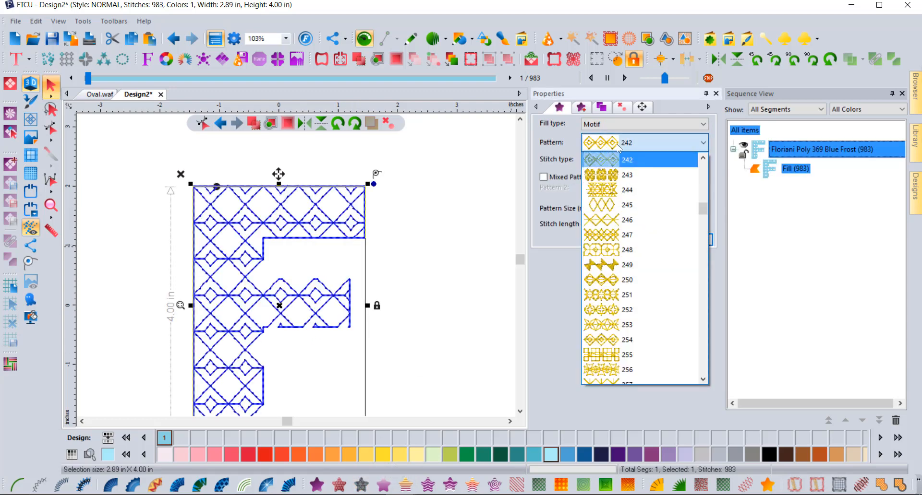
{"action": "left_click", "coordinate": [619, 279]}
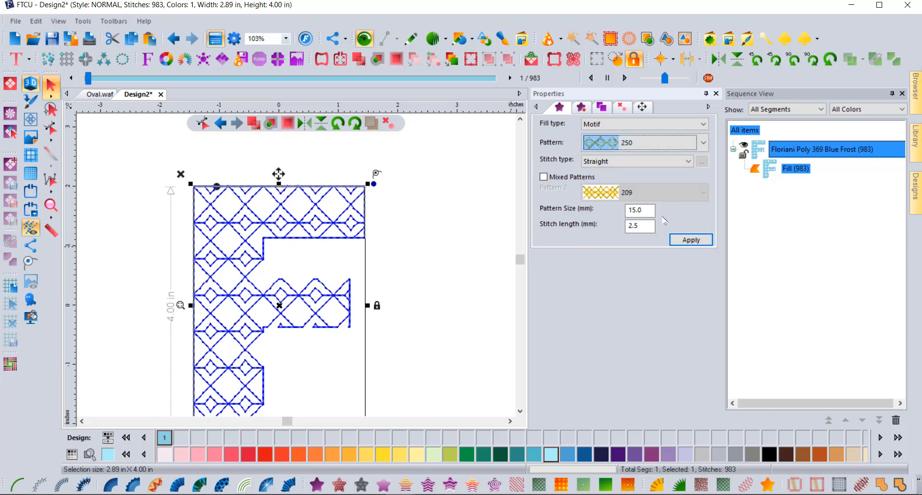
{"action": "left_click", "coordinate": [697, 243]}
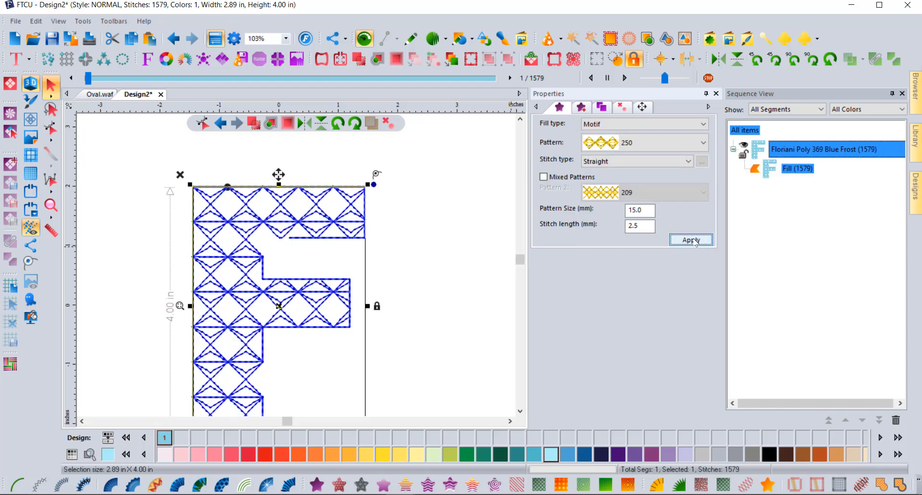
Enable mixed patterns on the F's motif fill and use pattern 208 as the second pattern.
{"action": "left_click", "coordinate": [544, 177]}
{"action": "left_click", "coordinate": [696, 242]}
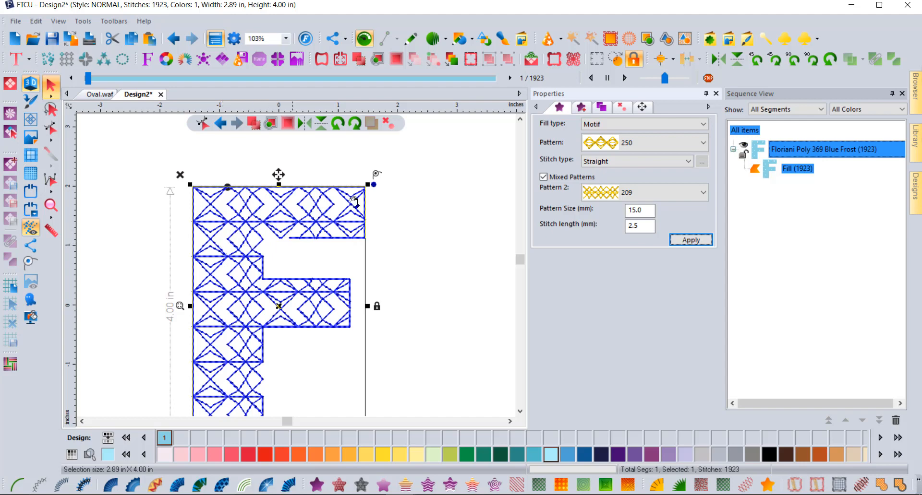
{"action": "left_click", "coordinate": [644, 196]}
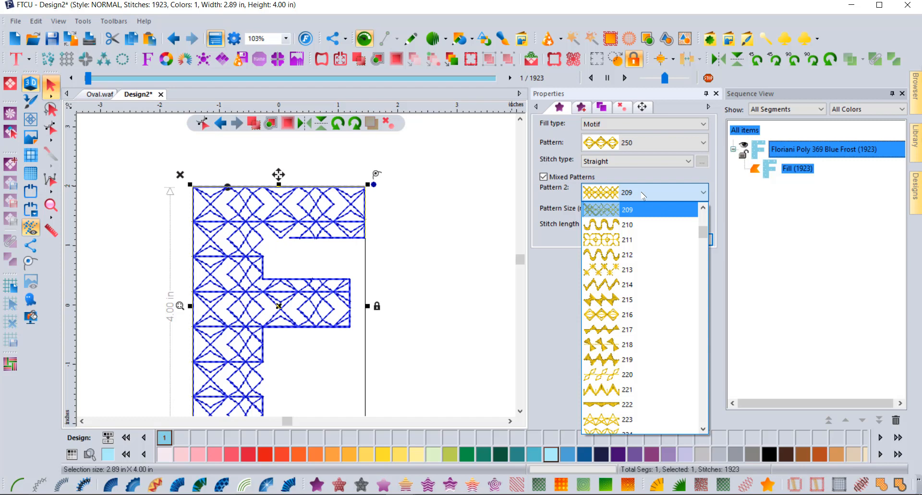
{"action": "scroll", "coordinate": [631, 263], "scroll_direction": "up", "scroll_amount": 3}
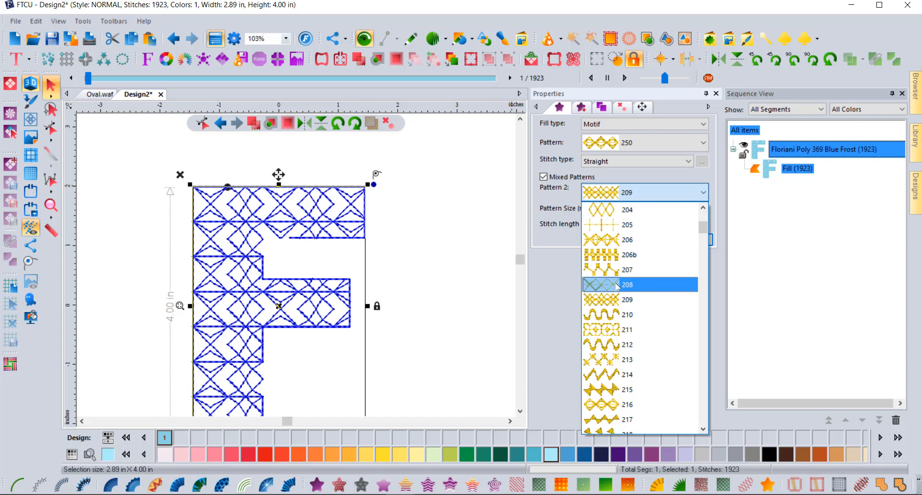
{"action": "left_click", "coordinate": [623, 284]}
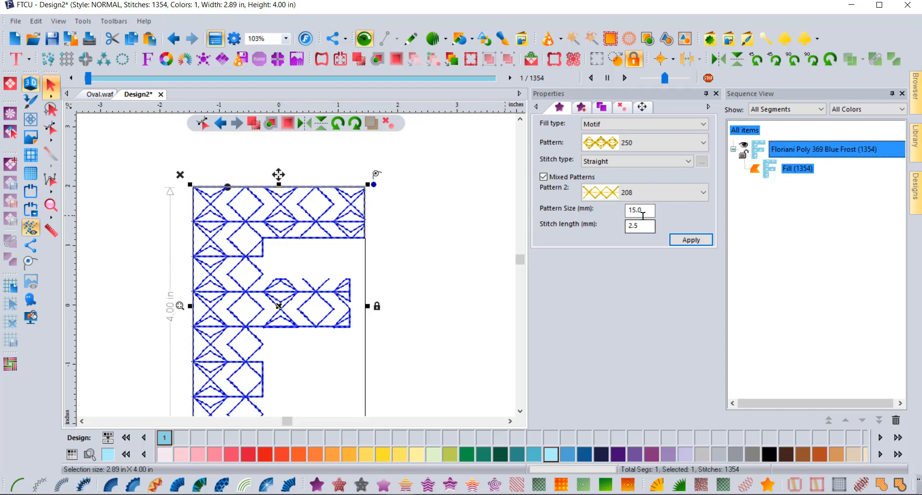
Set the motif fill's pattern size to 10 mm and apply it to the F.
{"action": "left_click_drag", "start_coordinate": [645, 211], "coordinate": [614, 213]}
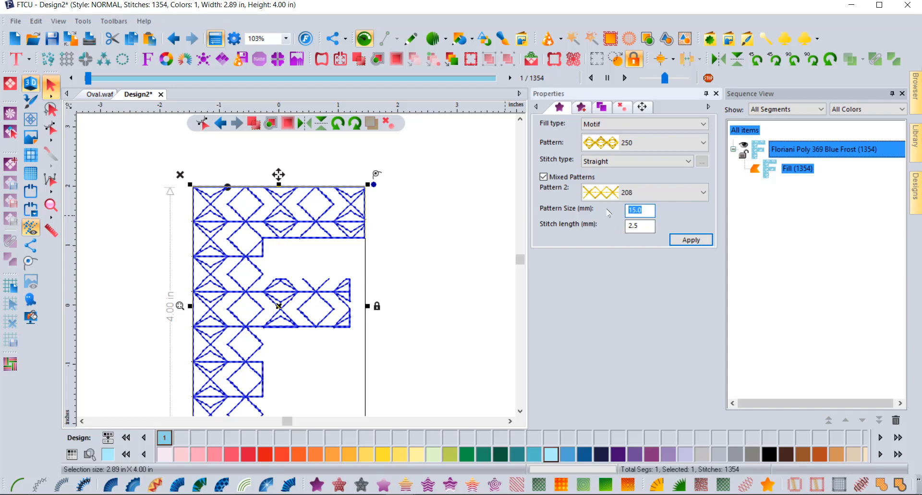
{"action": "type", "text": "10"}
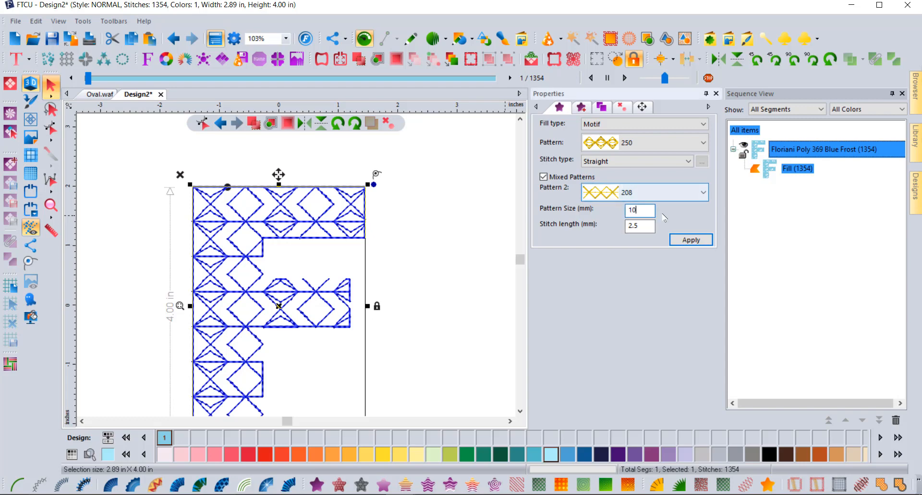
{"action": "left_click", "coordinate": [700, 240]}
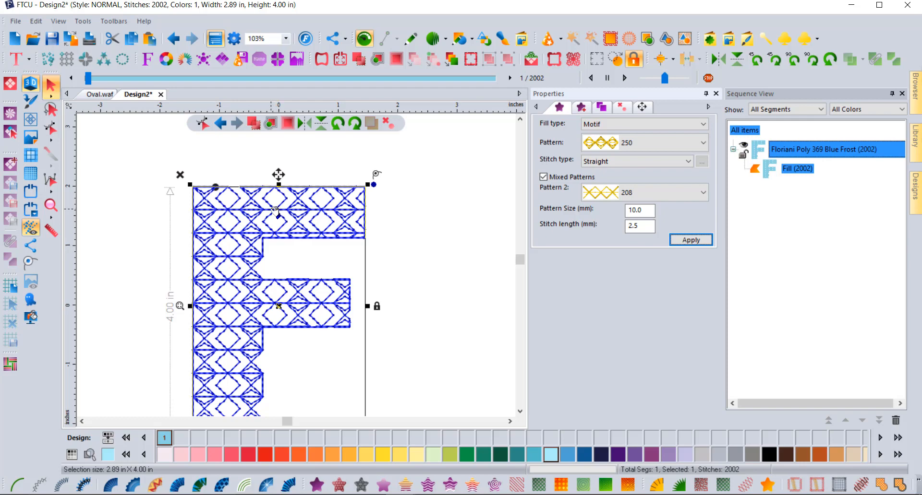
Save the F's mixed-pattern motif fill settings as a Motif Fill preset named "double diamond".
{"action": "right_click", "coordinate": [362, 486]}
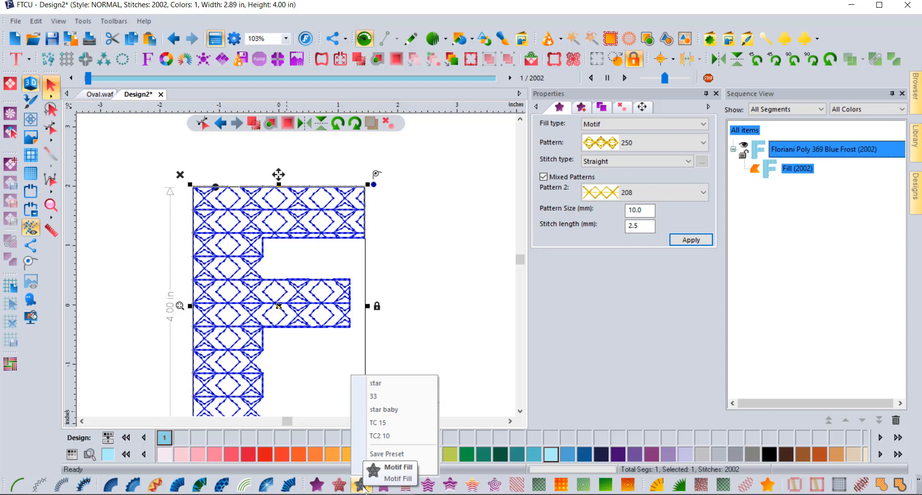
{"action": "left_click", "coordinate": [384, 454]}
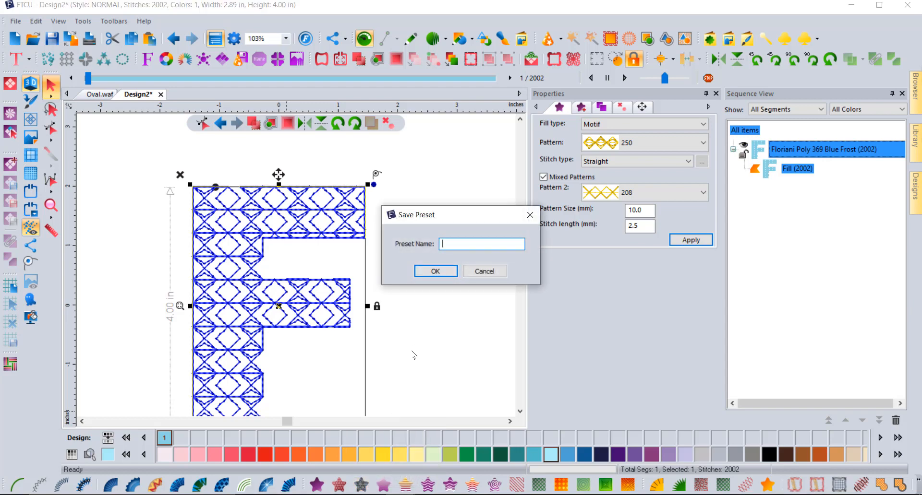
{"action": "type", "text": "double diamond"}
{"action": "left_click", "coordinate": [444, 272]}
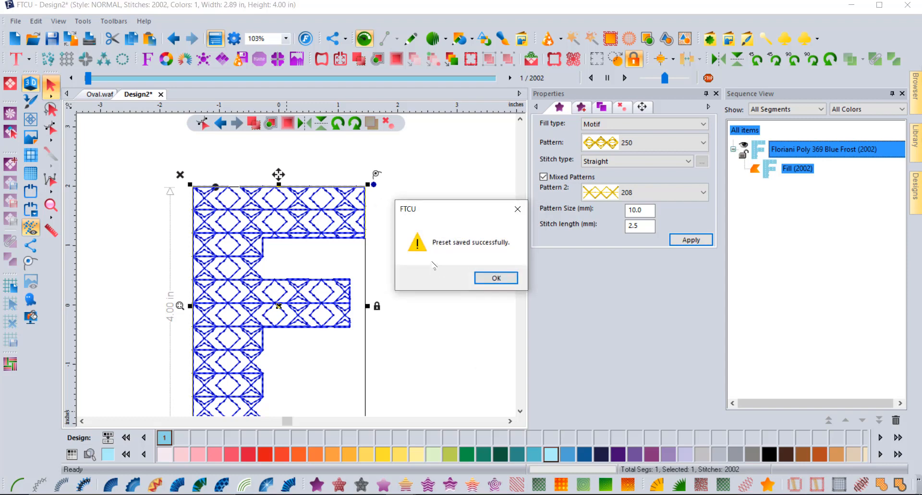
{"action": "left_click", "coordinate": [497, 279]}
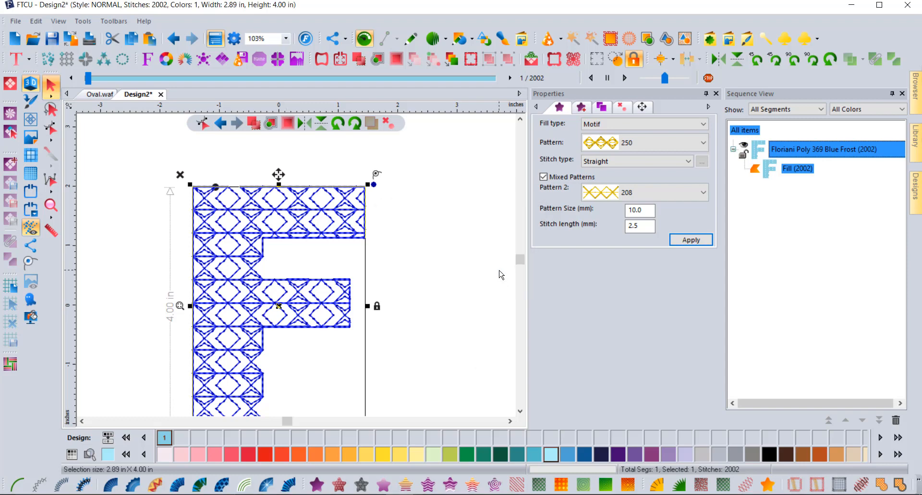
Add the custom shape letter T from the Easy Art folder and place it just to the right of the F.
{"action": "left_click", "coordinate": [469, 232]}
{"action": "scroll", "coordinate": [471, 228], "scroll_direction": "down", "scroll_amount": 3}
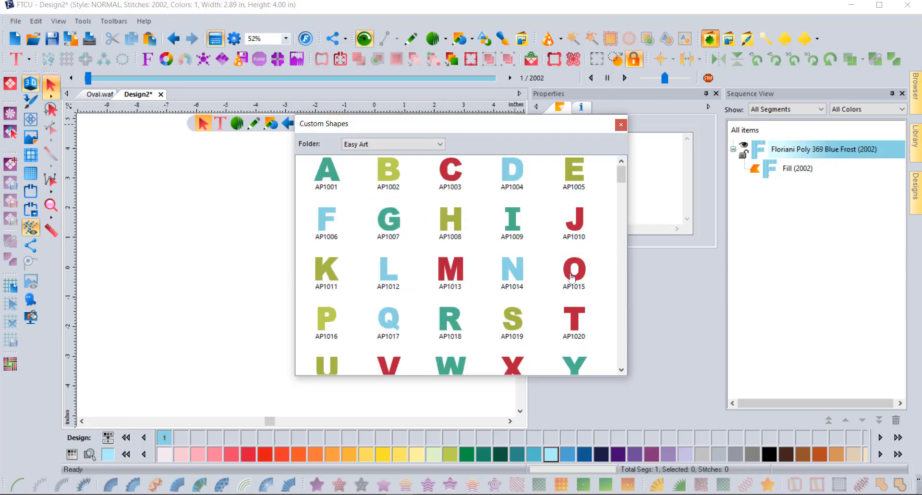
{"action": "double_click", "coordinate": [570, 321]}
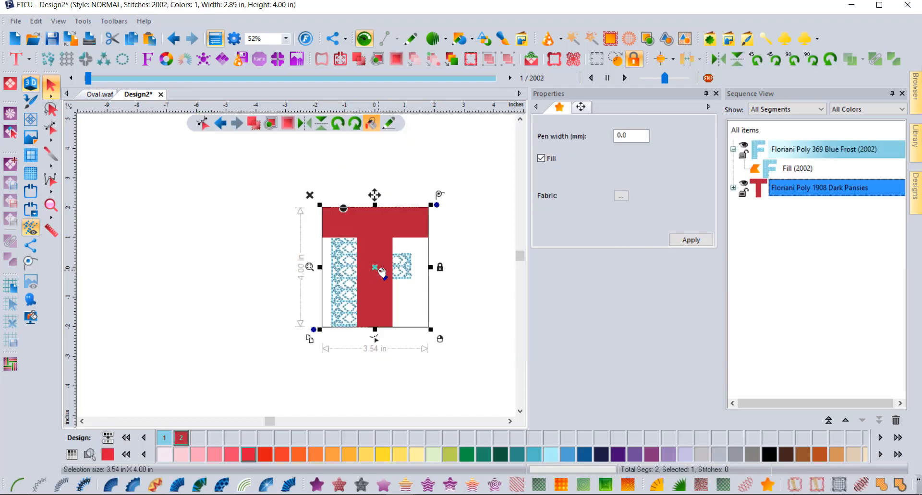
{"action": "left_click_drag", "start_coordinate": [381, 272], "coordinate": [479, 273]}
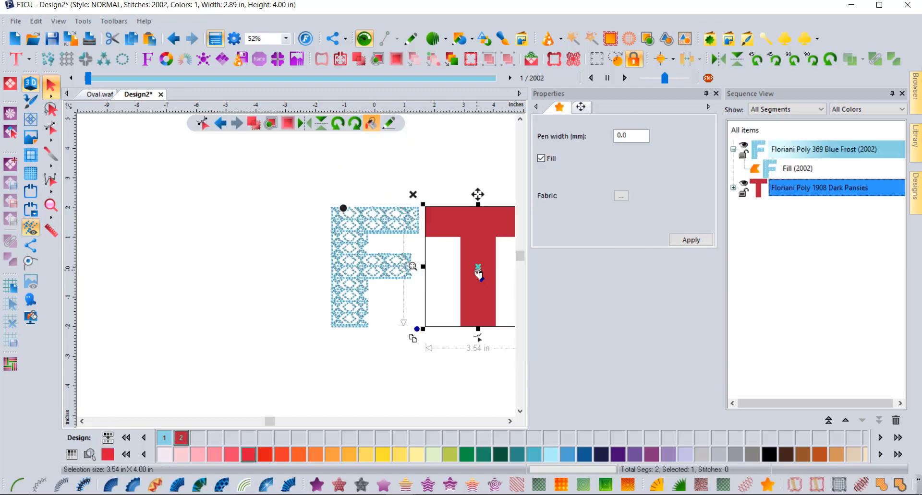
Apply the "double diamond" Motif Fill preset to the letter T.
{"action": "left_click", "coordinate": [365, 486]}
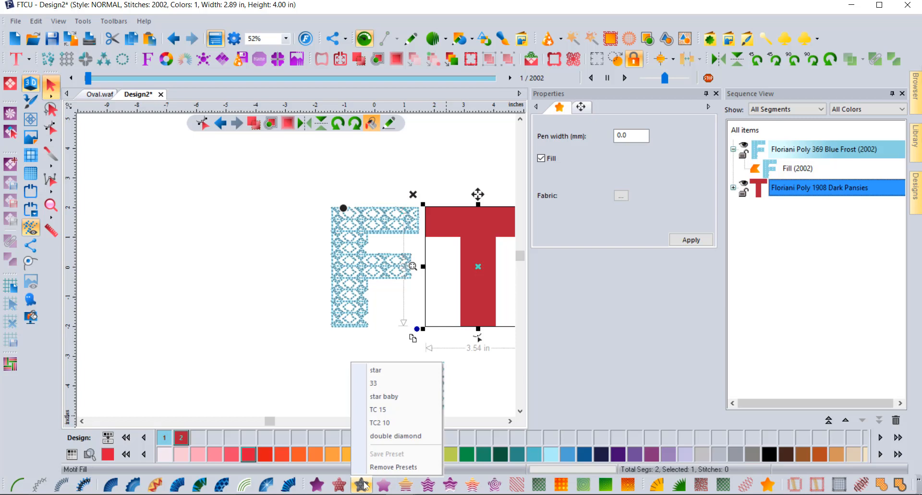
{"action": "left_click", "coordinate": [407, 437]}
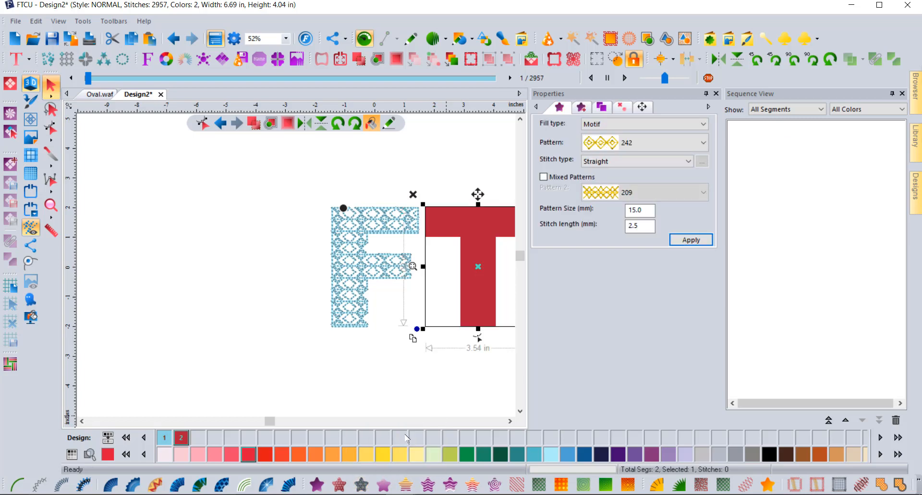
{"action": "left_click", "coordinate": [510, 421]}
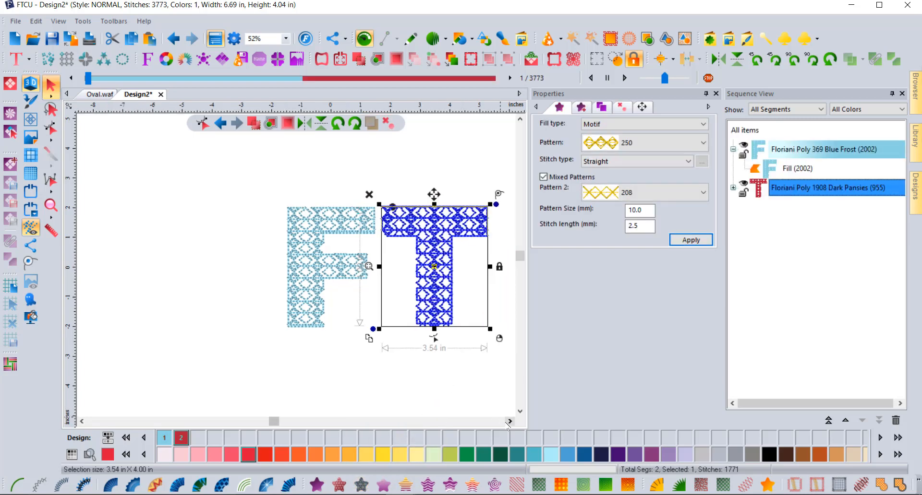
{"action": "left_click", "coordinate": [423, 407]}
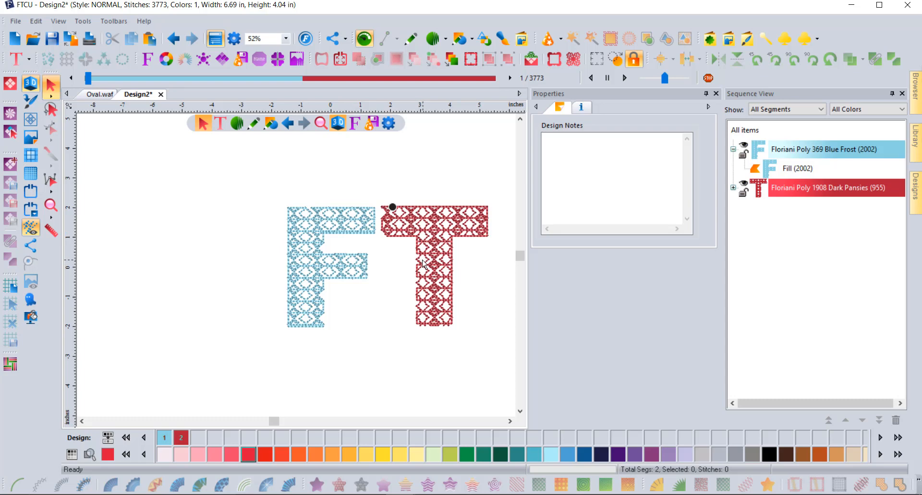
{"action": "scroll", "coordinate": [423, 264], "scroll_direction": "up", "scroll_amount": 2}
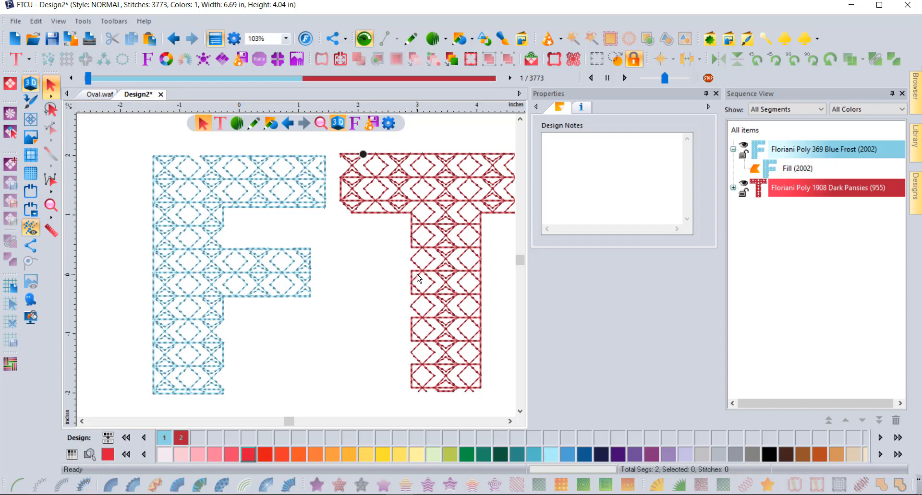
Duplicate the T in place and convert the copy to an outline with the Back Stitch run preset.
{"action": "left_click", "coordinate": [420, 161]}
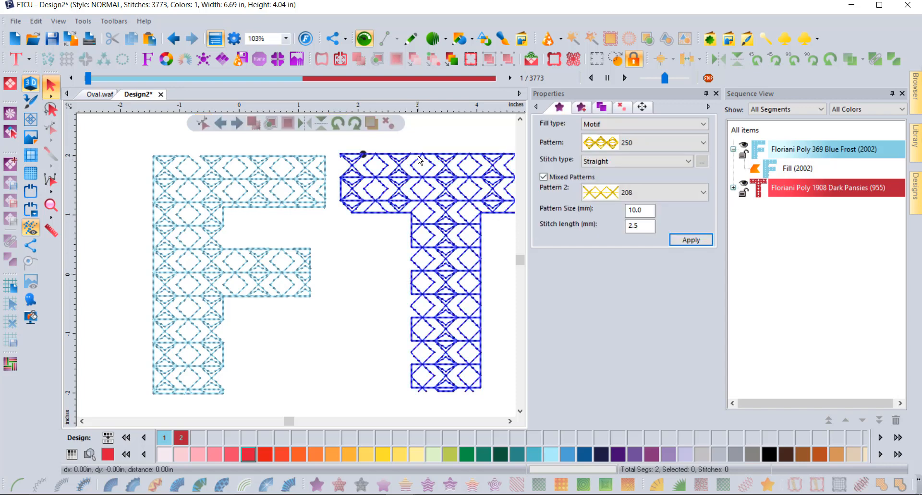
{"action": "left_click", "coordinate": [150, 38]}
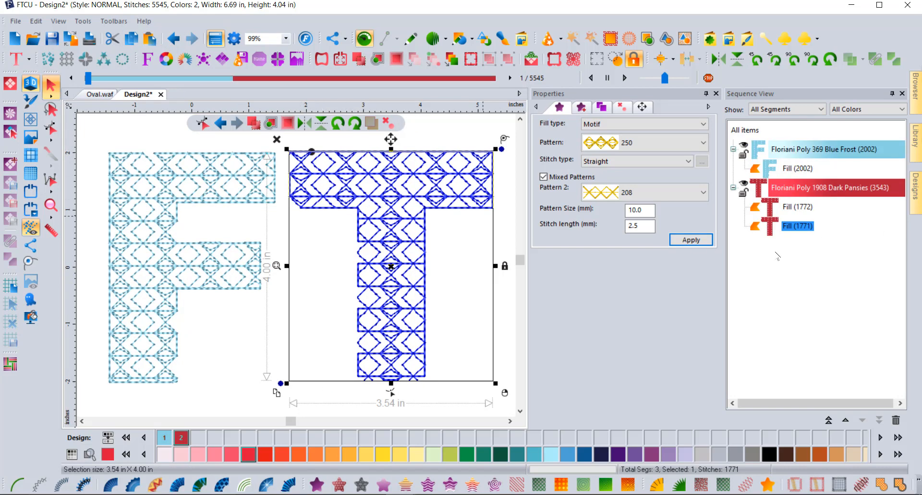
{"action": "right_click", "coordinate": [20, 485]}
{"action": "left_click", "coordinate": [42, 436]}
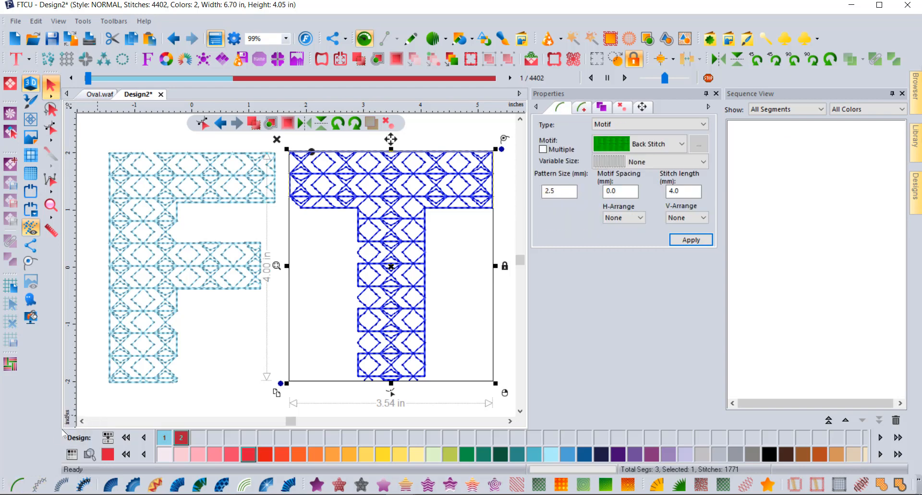
{"action": "left_click", "coordinate": [232, 358]}
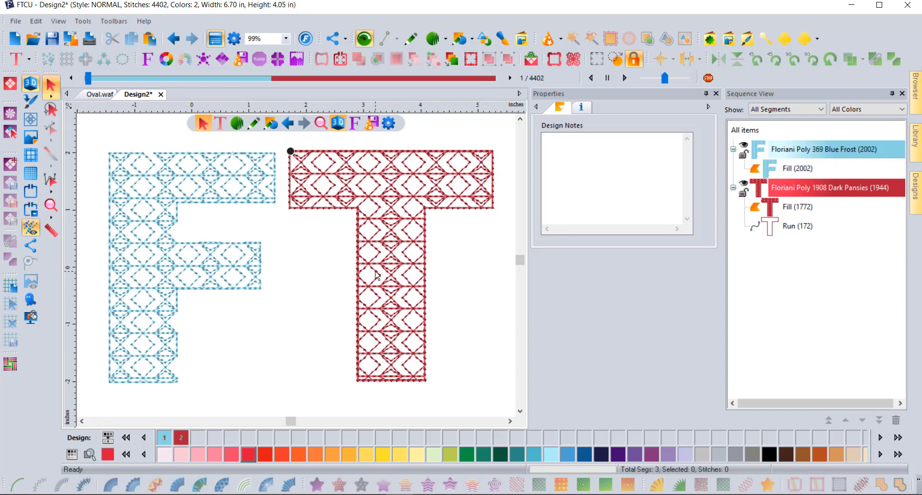
{"action": "scroll", "coordinate": [365, 244], "scroll_direction": "up", "scroll_amount": 2}
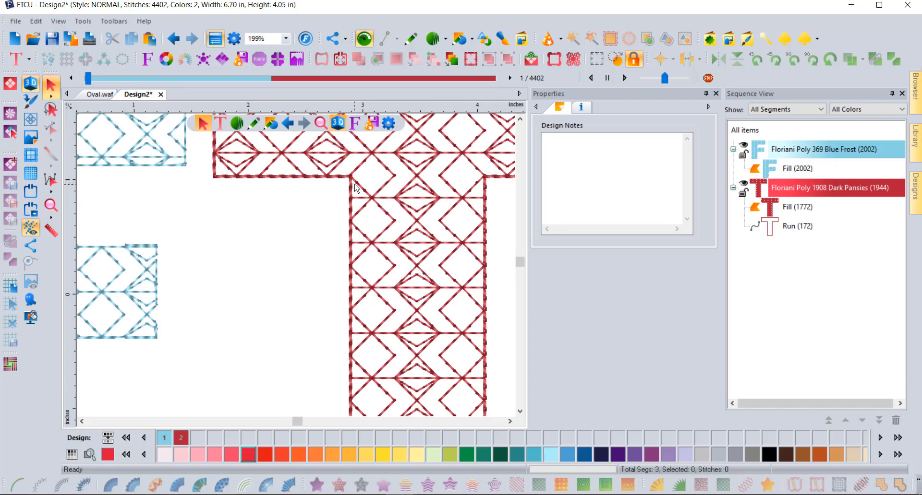
{"action": "scroll", "coordinate": [355, 187], "scroll_direction": "down", "scroll_amount": 2}
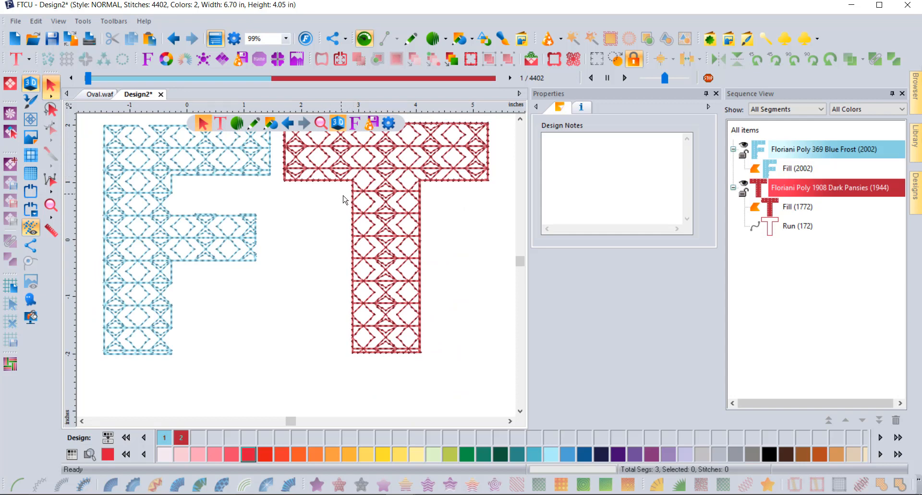
Draw an ellipse about 10.5 in wide and 4.57 in high in the empty area right of the T.
{"action": "scroll", "coordinate": [345, 198], "scroll_direction": "down", "scroll_amount": 2}
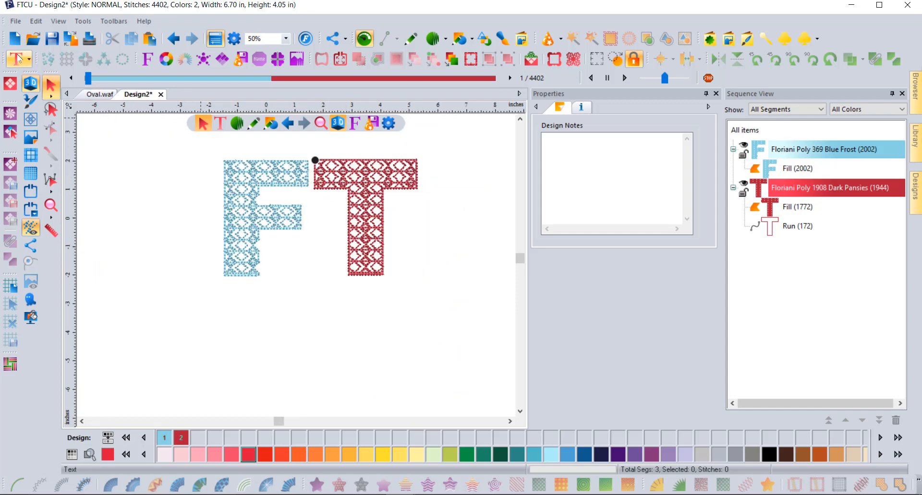
{"action": "left_click", "coordinate": [483, 421]}
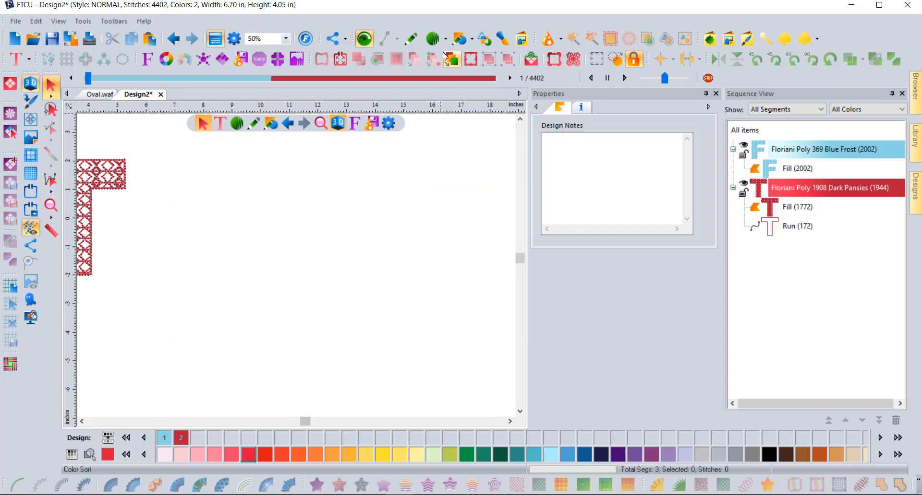
{"action": "left_click", "coordinate": [459, 39]}
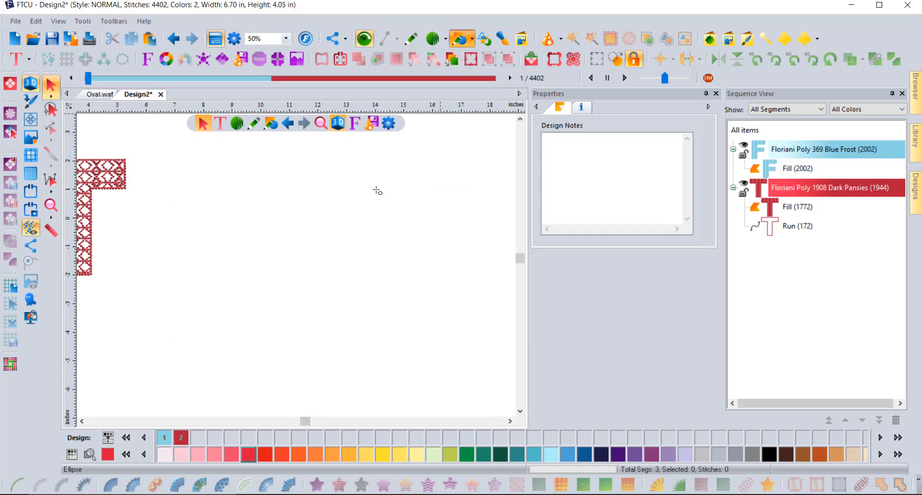
{"action": "left_click_drag", "start_coordinate": [156, 185], "coordinate": [454, 317]}
{"action": "left_click", "coordinate": [54, 81]}
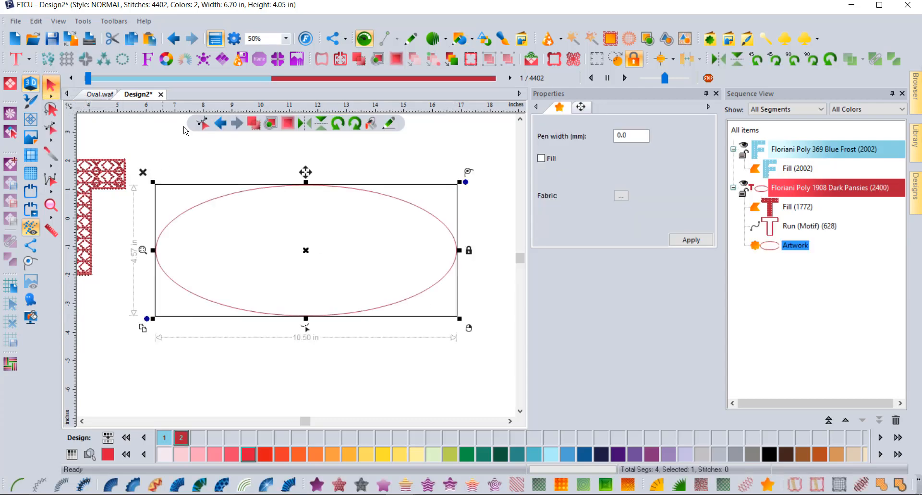
Apply the "star baby" Motif Fill preset to the ellipse and set its pattern size to 20 mm.
{"action": "right_click", "coordinate": [359, 488]}
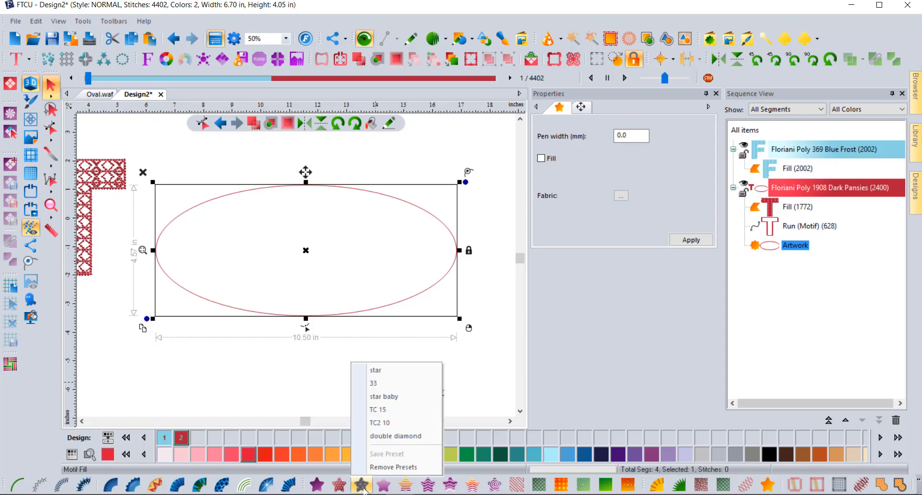
{"action": "left_click", "coordinate": [382, 397]}
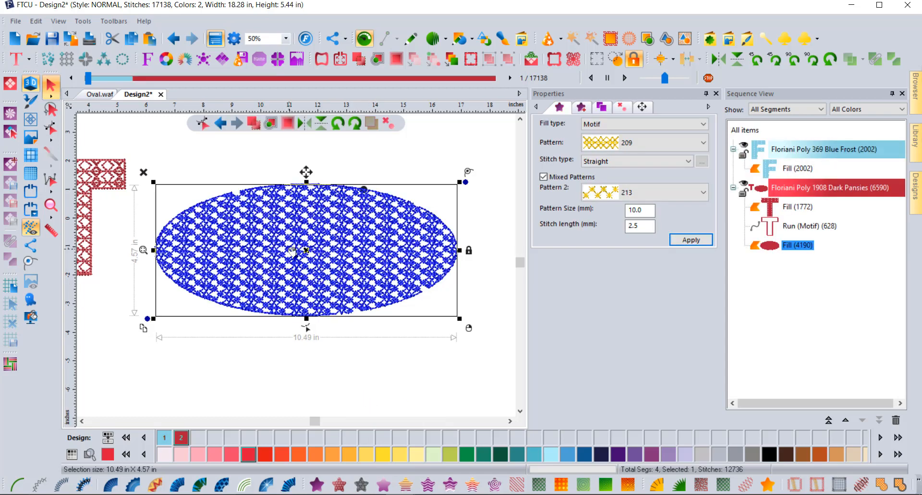
{"action": "scroll", "coordinate": [293, 252], "scroll_direction": "up", "scroll_amount": 2}
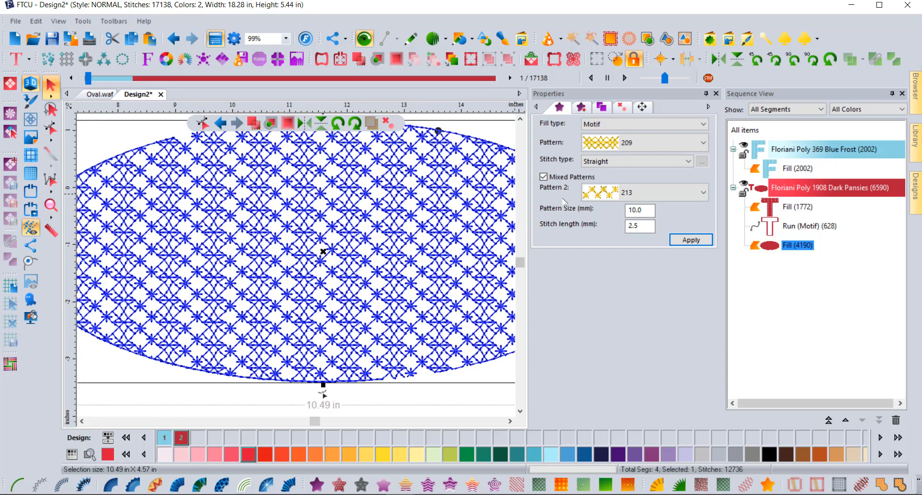
{"action": "left_click", "coordinate": [636, 210]}
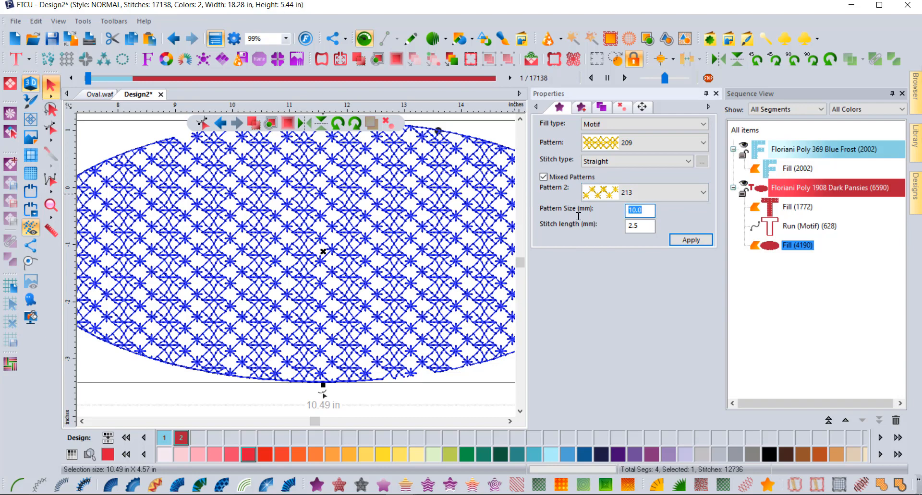
{"action": "type", "text": "20"}
{"action": "left_click", "coordinate": [691, 241]}
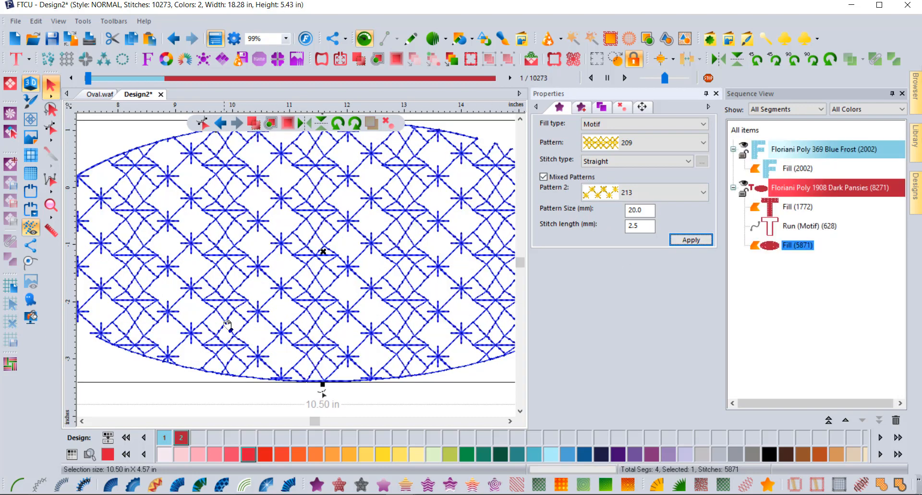
{"action": "scroll", "coordinate": [338, 270], "scroll_direction": "down", "scroll_amount": 2}
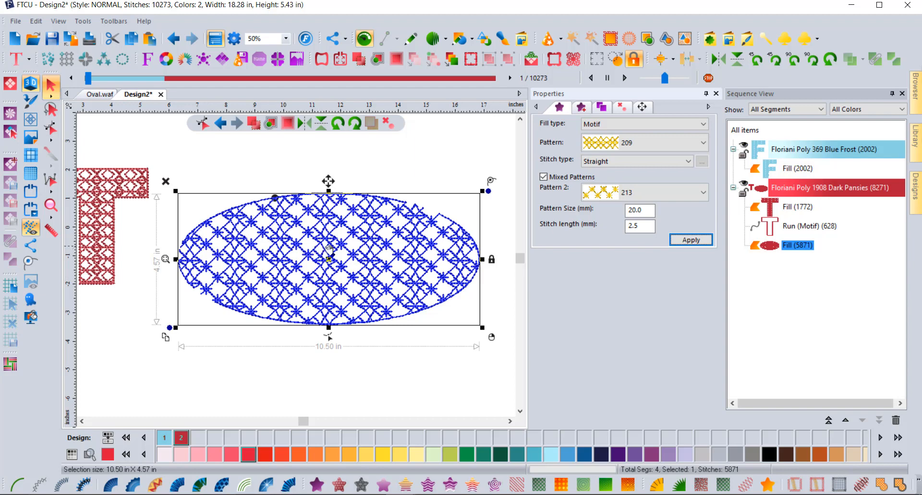
Duplicate the filled ellipse in place and convert the copy to an outline with the Back Stitch run preset.
{"action": "left_click", "coordinate": [131, 41]}
{"action": "left_click", "coordinate": [150, 39]}
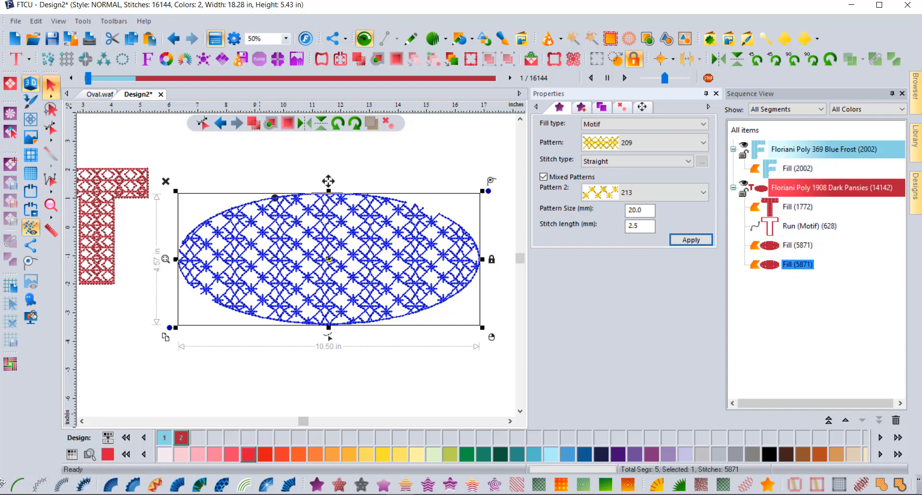
{"action": "right_click", "coordinate": [18, 486]}
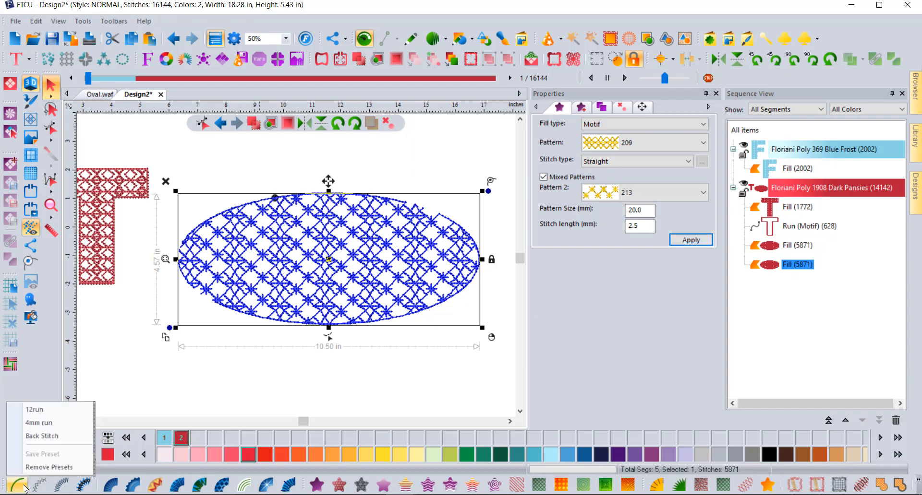
{"action": "left_click", "coordinate": [46, 460]}
{"action": "right_click", "coordinate": [24, 486]}
{"action": "left_click", "coordinate": [39, 443]}
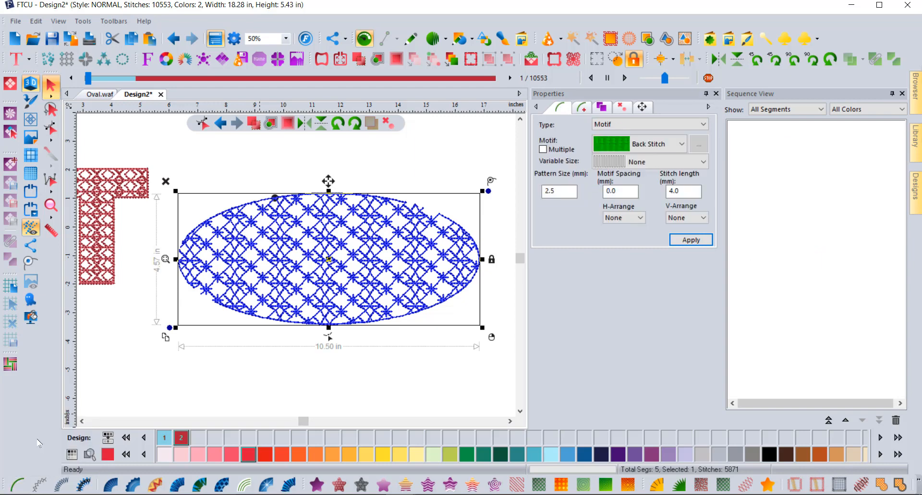
{"action": "left_click", "coordinate": [251, 396]}
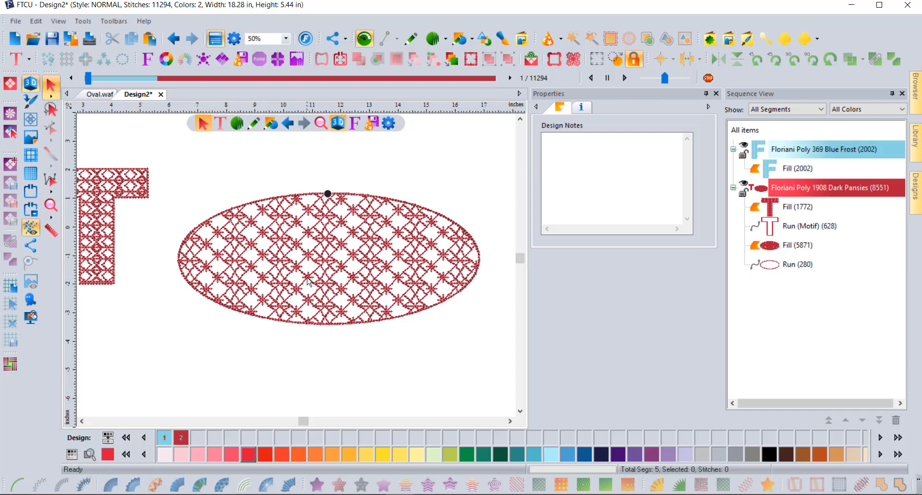
Create outside contours around the ellipse's Back Stitch outline with 5 ripples, 0.12 in spacing and miter corners.
{"action": "left_click", "coordinate": [777, 266]}
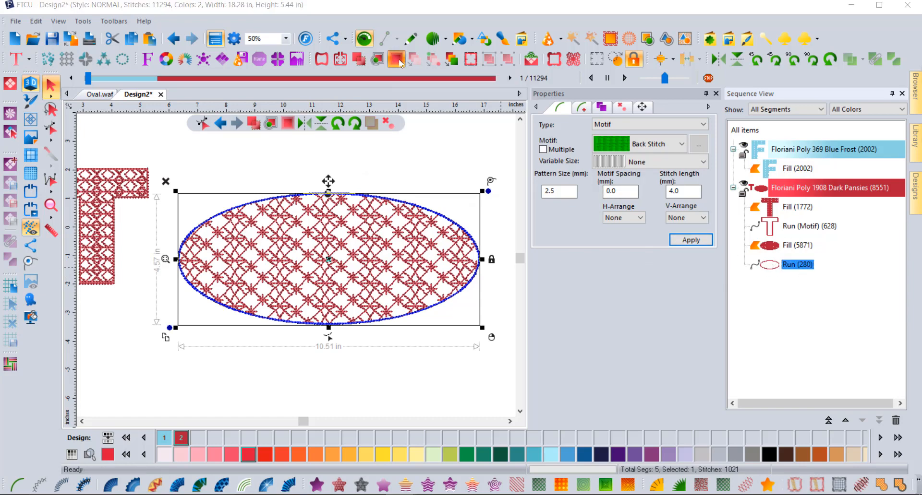
{"action": "left_click", "coordinate": [396, 59]}
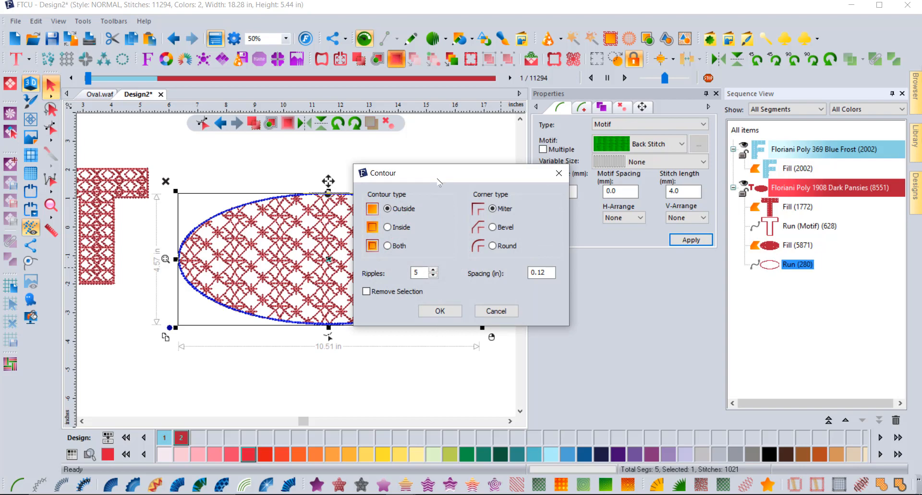
{"action": "left_click_drag", "start_coordinate": [438, 182], "coordinate": [542, 127]}
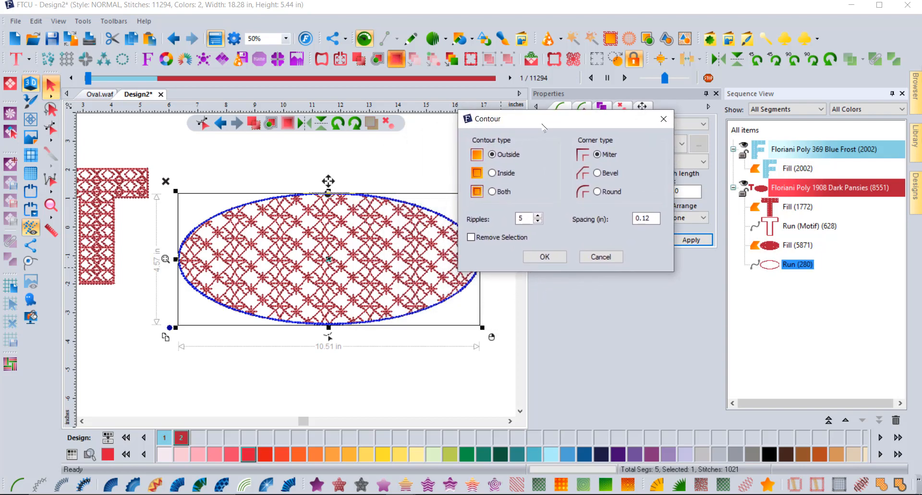
{"action": "left_click", "coordinate": [654, 220]}
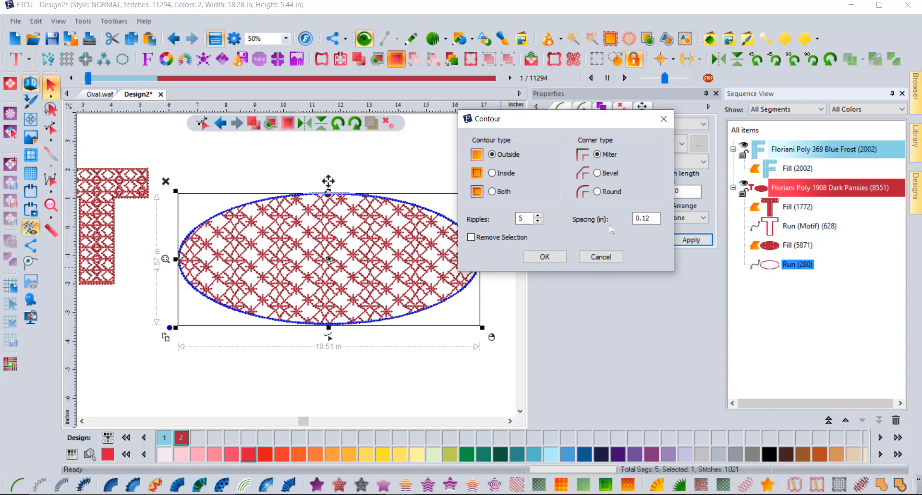
{"action": "left_click", "coordinate": [557, 258]}
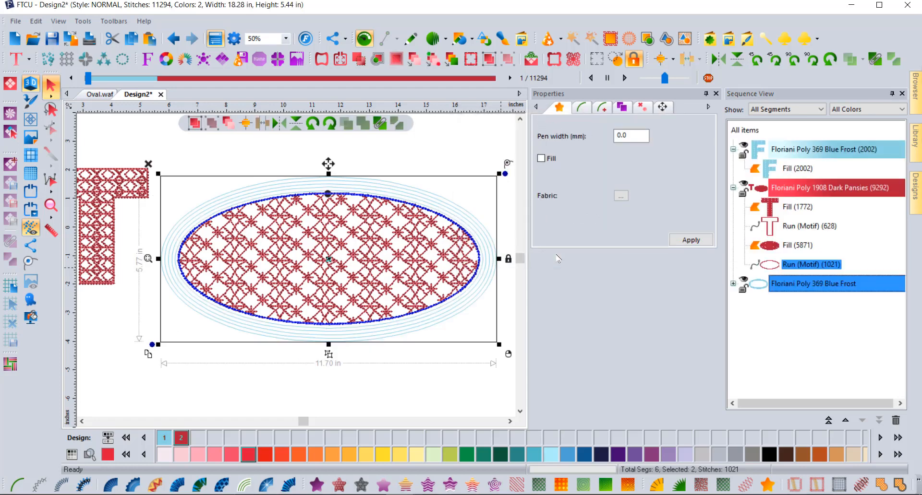
{"action": "scroll", "coordinate": [336, 186], "scroll_direction": "up", "scroll_amount": 3}
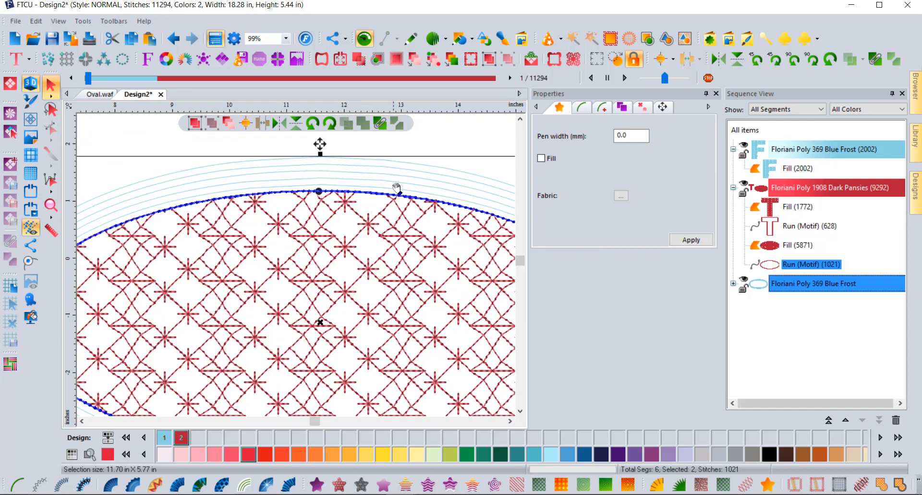
{"action": "scroll", "coordinate": [400, 193], "scroll_direction": "down", "scroll_amount": 3}
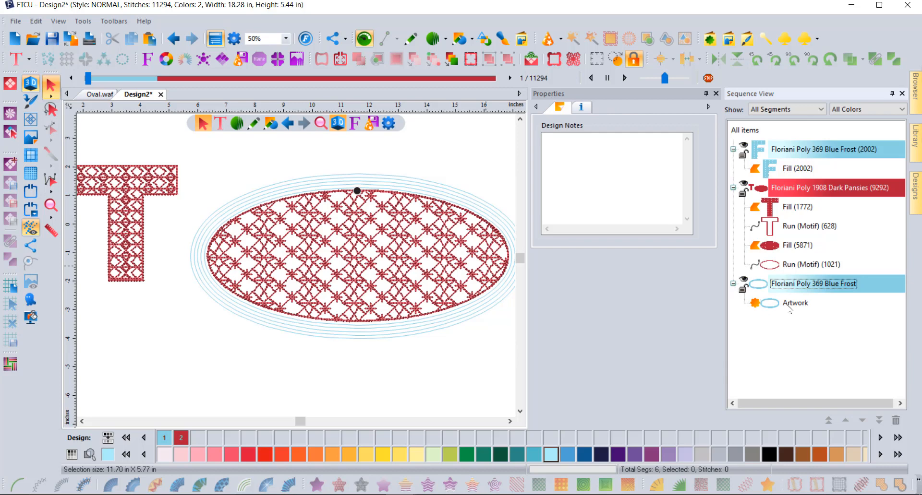
Break the contour artwork apart into separate paths and check which ellipse each resulting sequence item represents.
{"action": "left_click", "coordinate": [795, 303]}
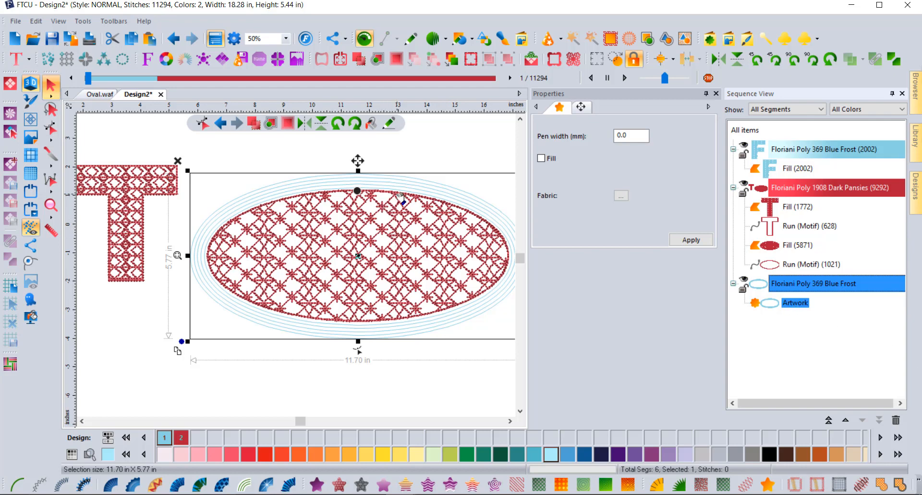
{"action": "scroll", "coordinate": [400, 194], "scroll_direction": "up", "scroll_amount": 4}
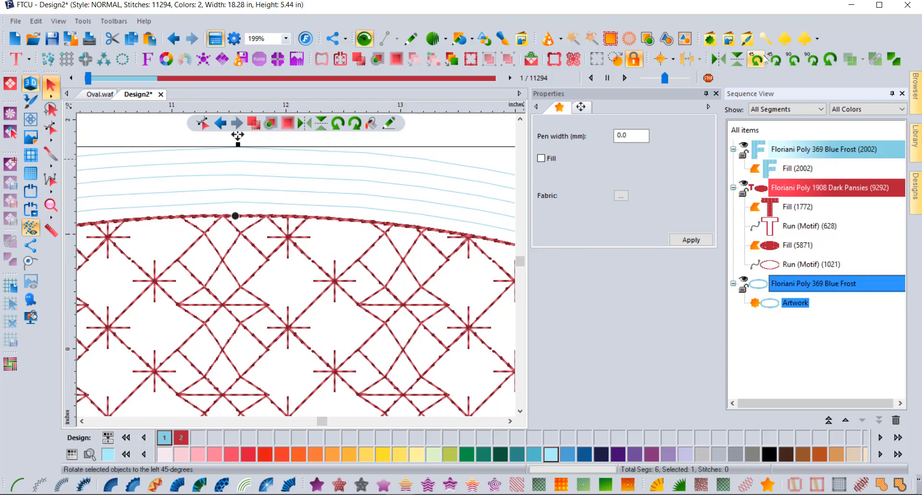
{"action": "left_click", "coordinate": [894, 59]}
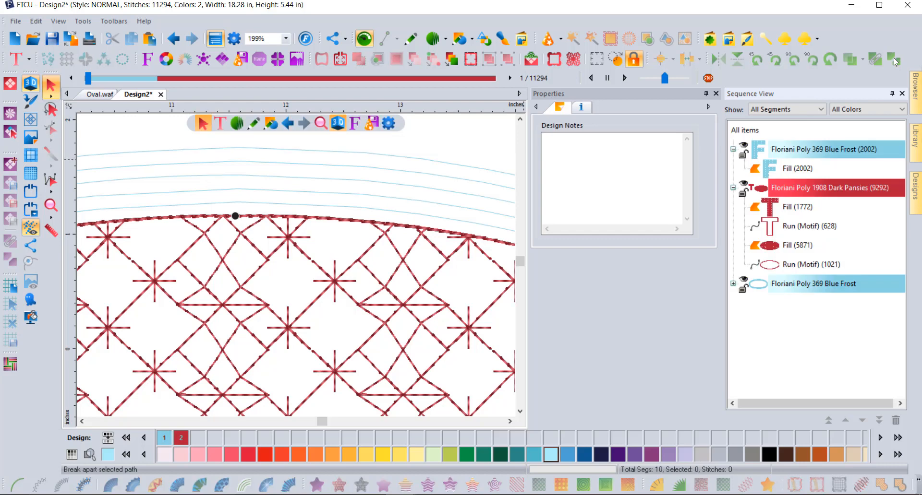
{"action": "left_click", "coordinate": [733, 284]}
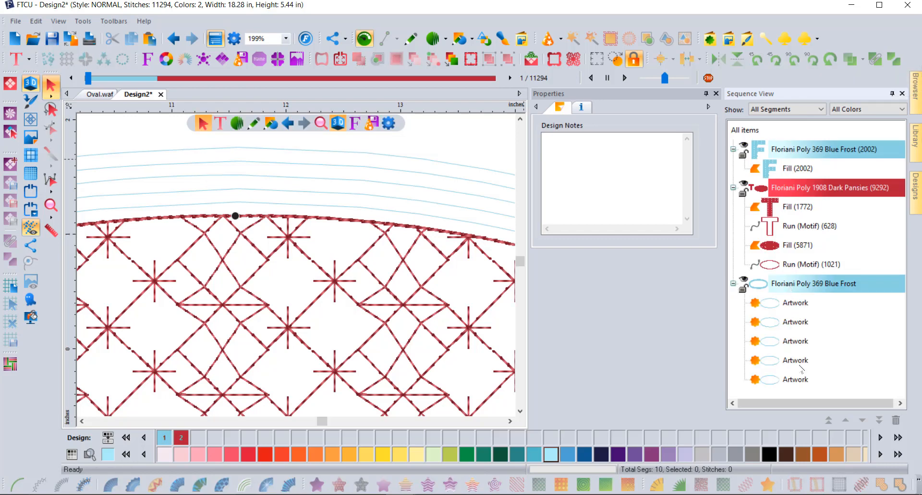
{"action": "left_click", "coordinate": [797, 380]}
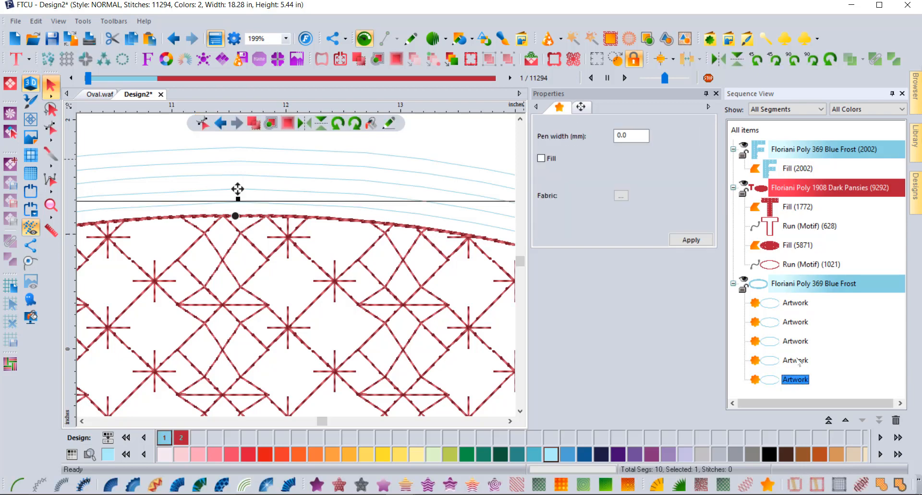
{"action": "left_click", "coordinate": [799, 363]}
{"action": "left_click", "coordinate": [800, 342]}
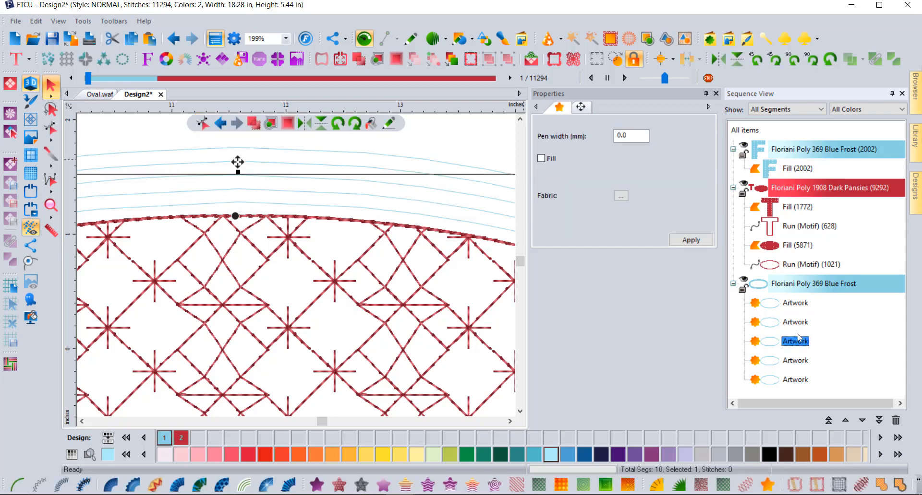
{"action": "left_click", "coordinate": [799, 302]}
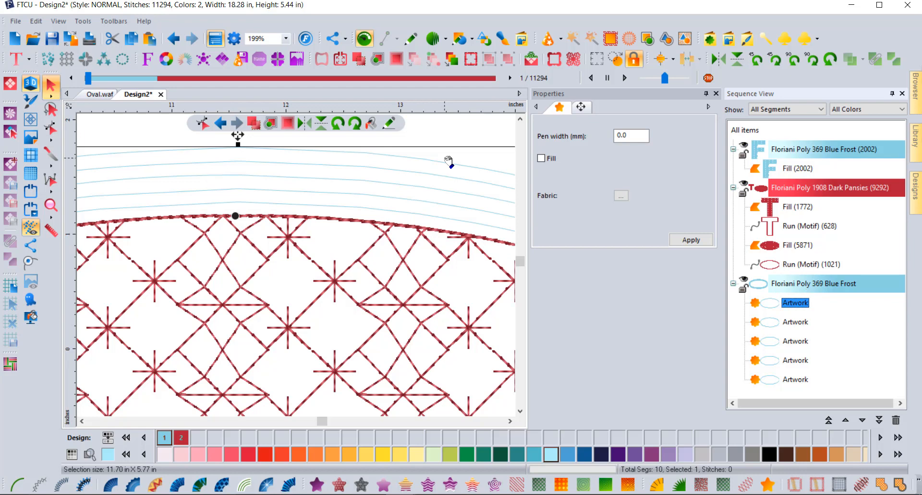
Move the innermost contour to first place in its colour group and convert it with the Back Stitch run preset.
{"action": "left_click", "coordinate": [797, 381]}
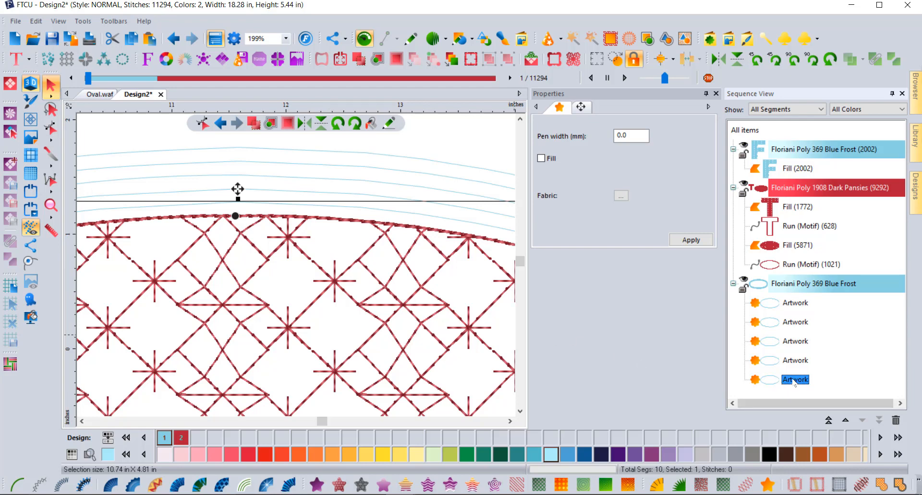
{"action": "left_click_drag", "start_coordinate": [794, 382], "coordinate": [797, 263]}
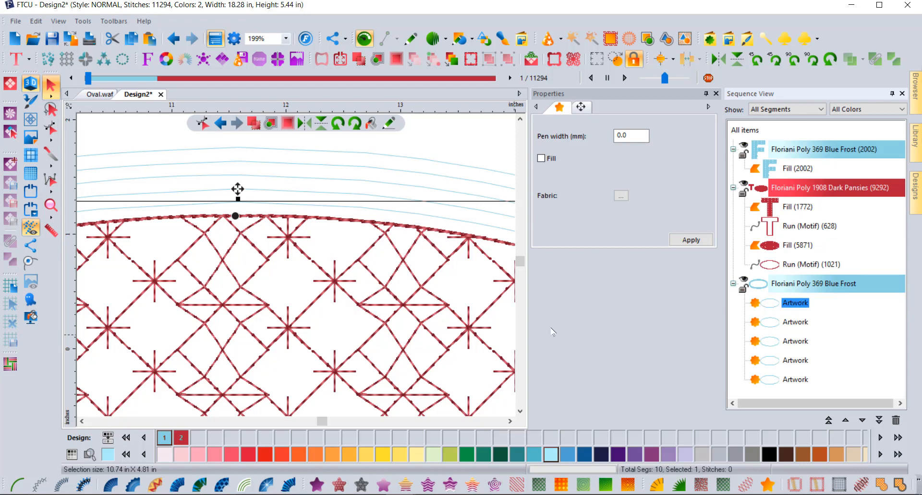
{"action": "left_click", "coordinate": [22, 482]}
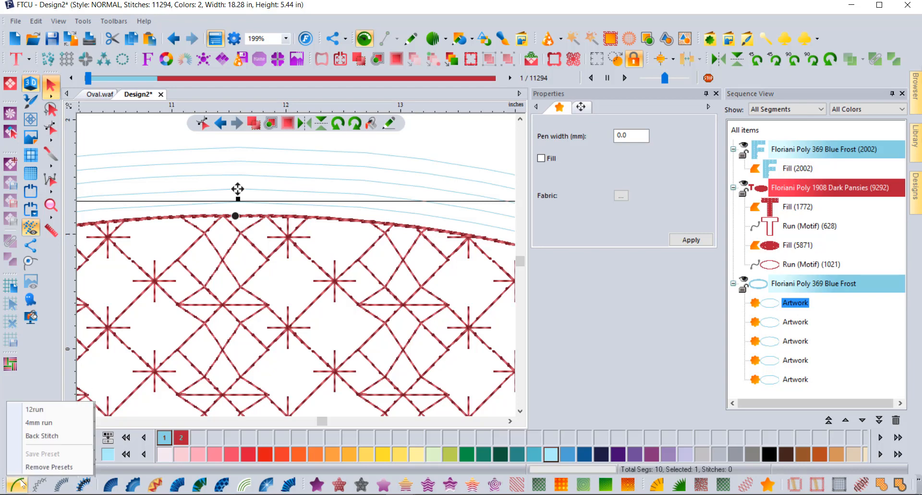
{"action": "left_click", "coordinate": [59, 435]}
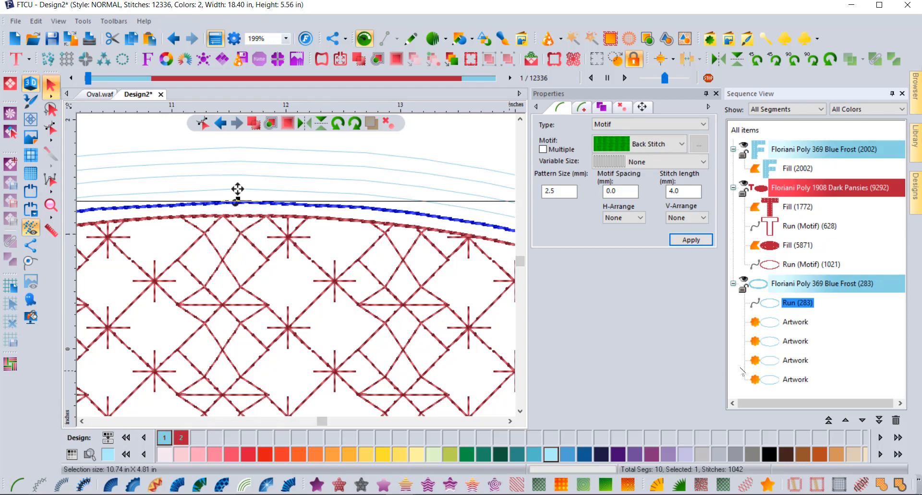
Convert the second contour from the inside to a motif run stitch.
{"action": "left_click", "coordinate": [792, 380]}
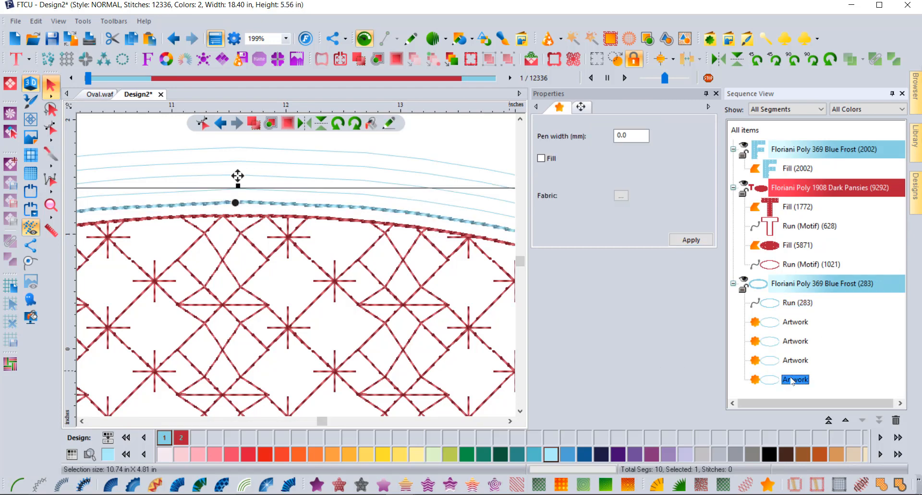
{"action": "right_click", "coordinate": [41, 487]}
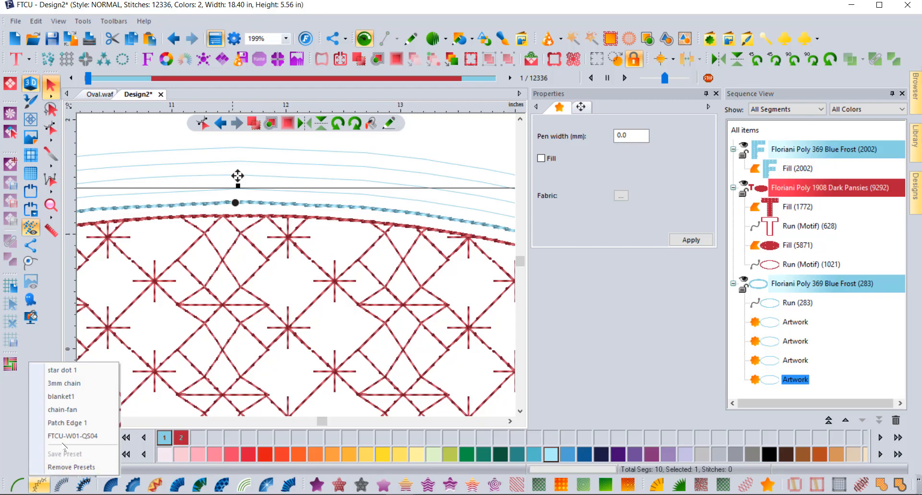
{"action": "left_click", "coordinate": [71, 480]}
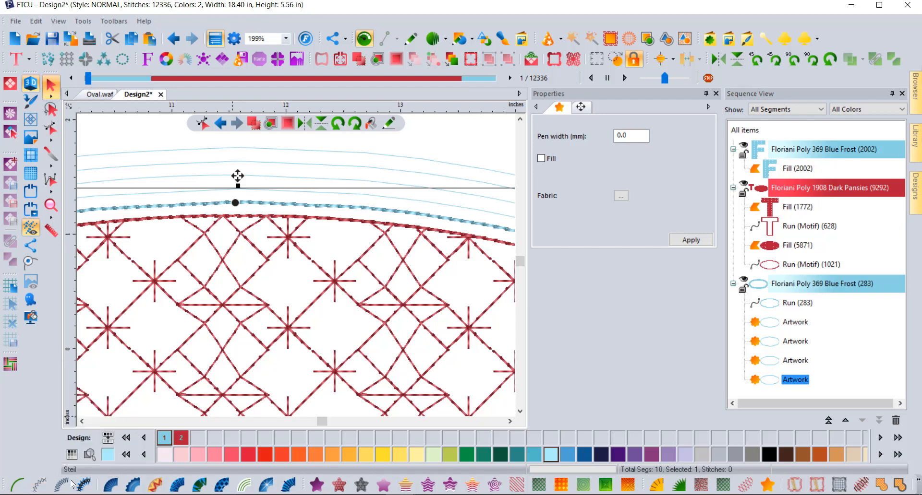
{"action": "left_click", "coordinate": [38, 488]}
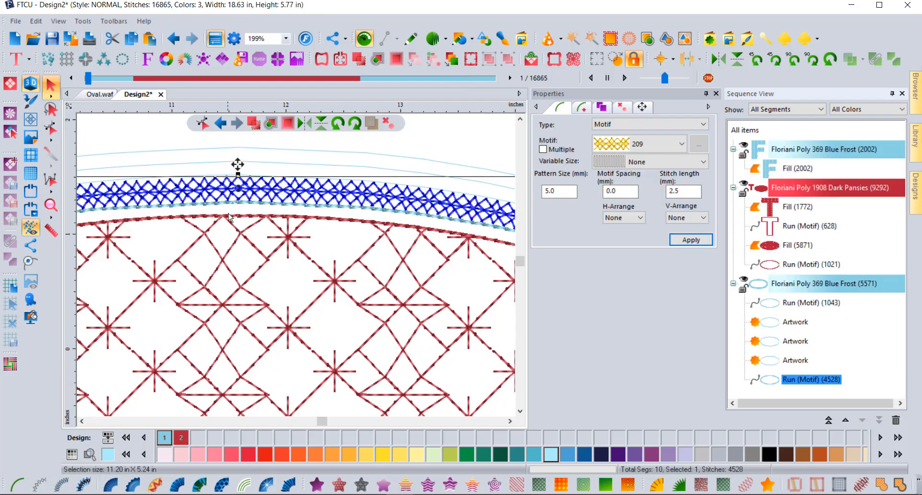
Try motifs 210 and 213 on the second contour from the inside.
{"action": "left_click", "coordinate": [651, 145]}
{"action": "left_click", "coordinate": [642, 176]}
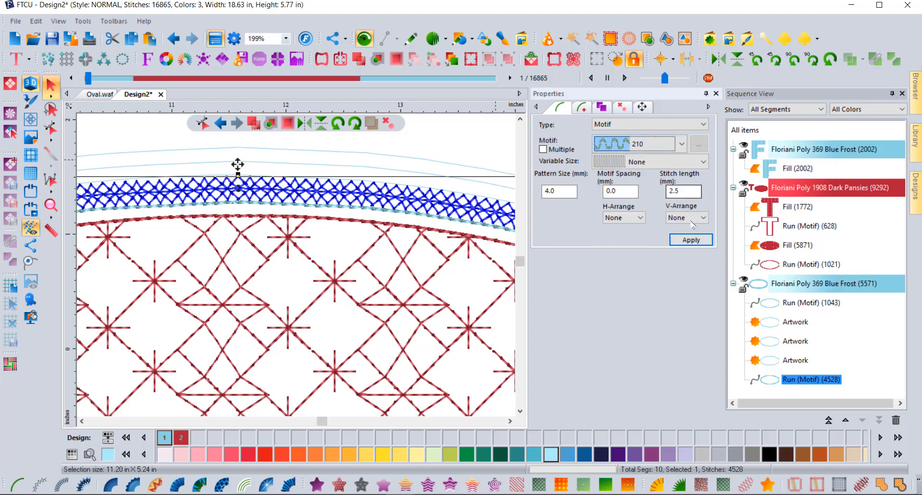
{"action": "left_click", "coordinate": [703, 239]}
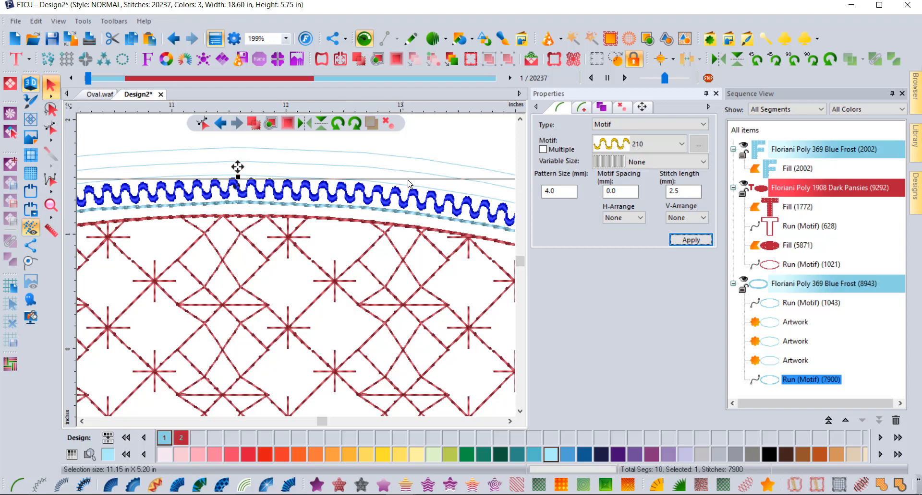
{"action": "left_click", "coordinate": [638, 147]}
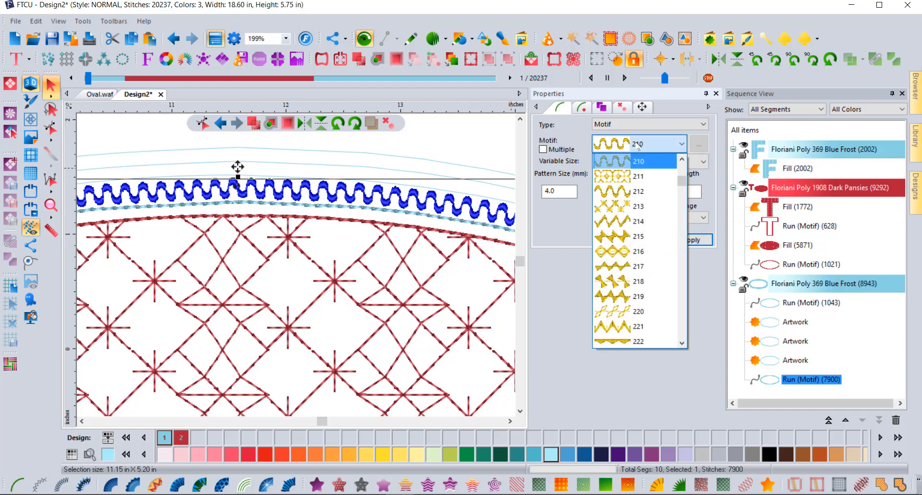
{"action": "left_click", "coordinate": [638, 206]}
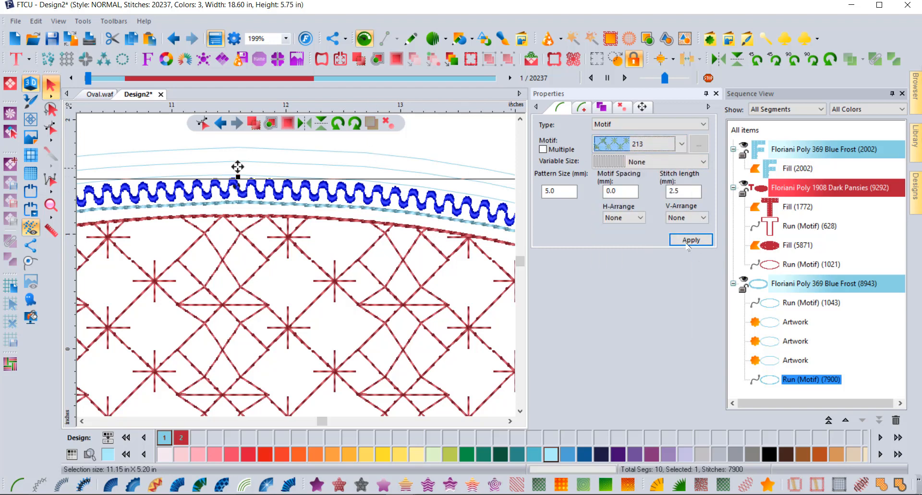
{"action": "left_click", "coordinate": [690, 240]}
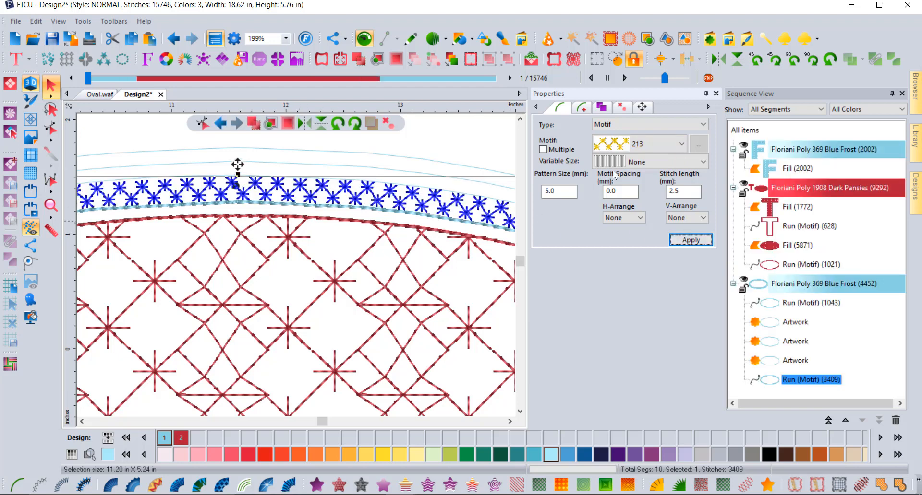
Apply motif 216 to the second contour from the inside.
{"action": "left_click", "coordinate": [630, 146]}
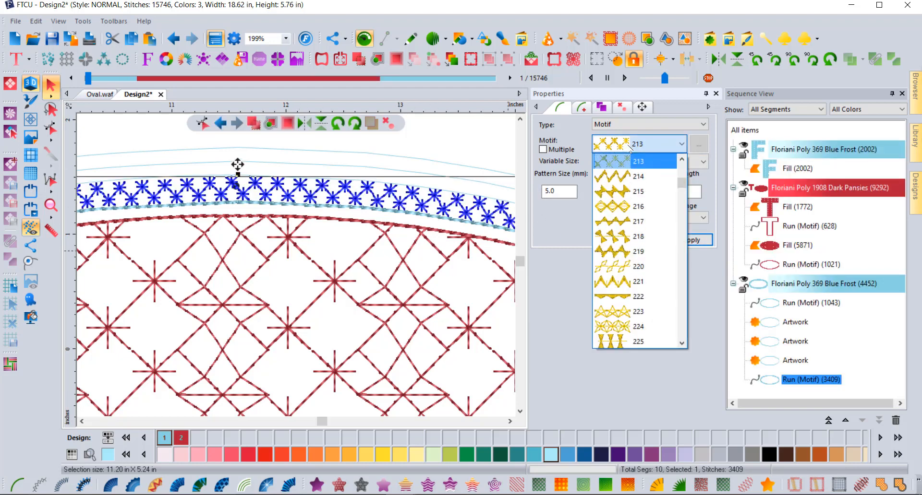
{"action": "left_click", "coordinate": [634, 206]}
{"action": "left_click", "coordinate": [693, 241]}
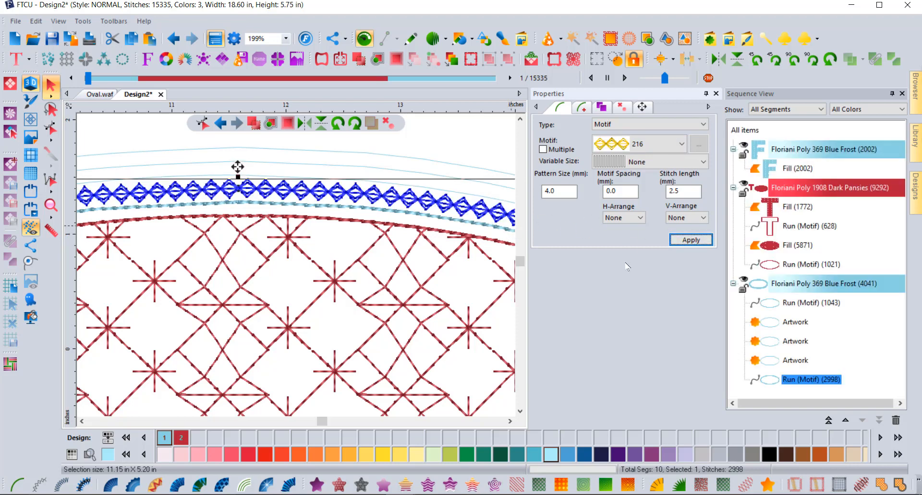
Convert the third contour from the inside to an outline with the Back Stitch run preset.
{"action": "left_click", "coordinate": [796, 360]}
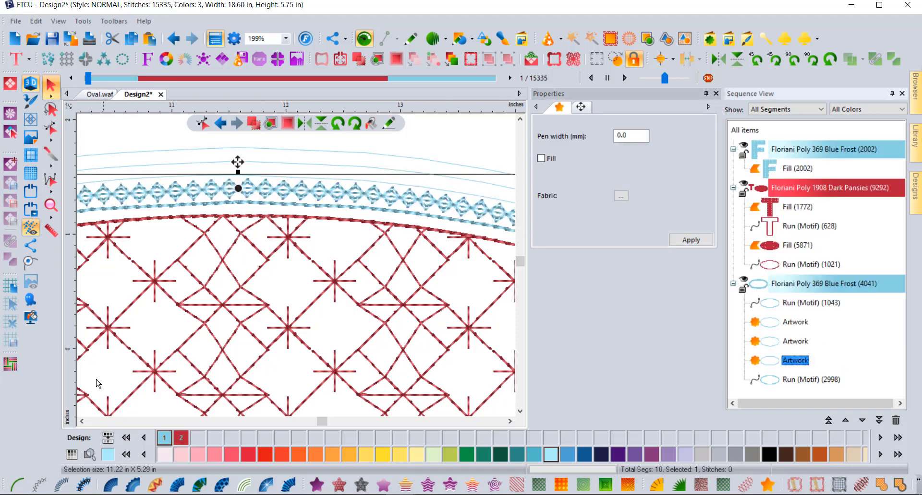
{"action": "right_click", "coordinate": [22, 484]}
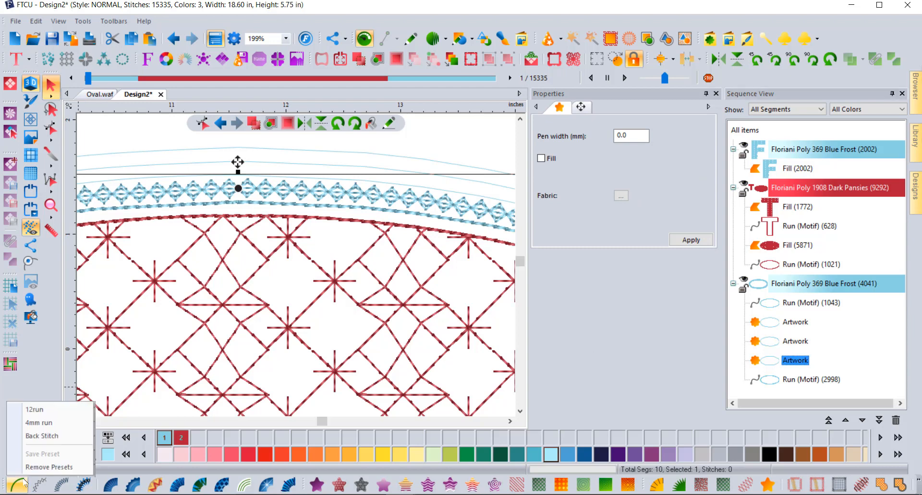
{"action": "left_click", "coordinate": [66, 437]}
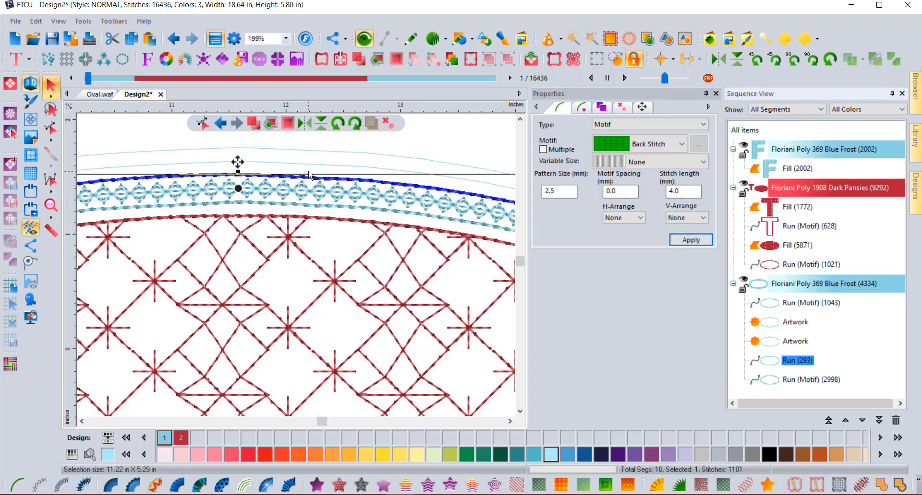
Convert the fourth contour from the inside to a motif run and open its settings for multiple motifs.
{"action": "left_click", "coordinate": [782, 342]}
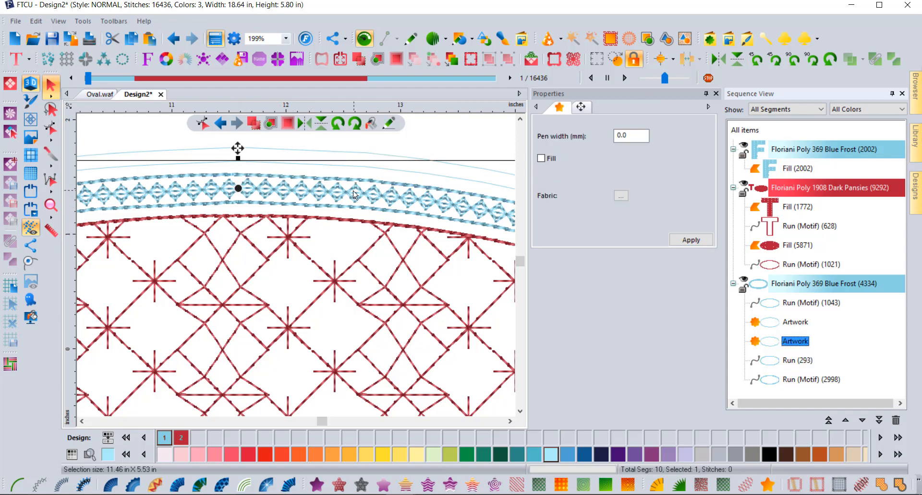
{"action": "left_click", "coordinate": [42, 488]}
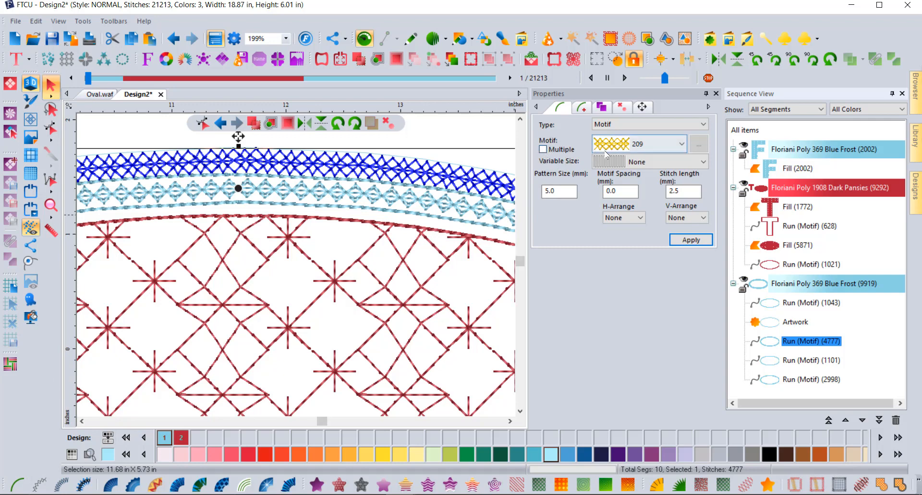
{"action": "left_click", "coordinate": [543, 150]}
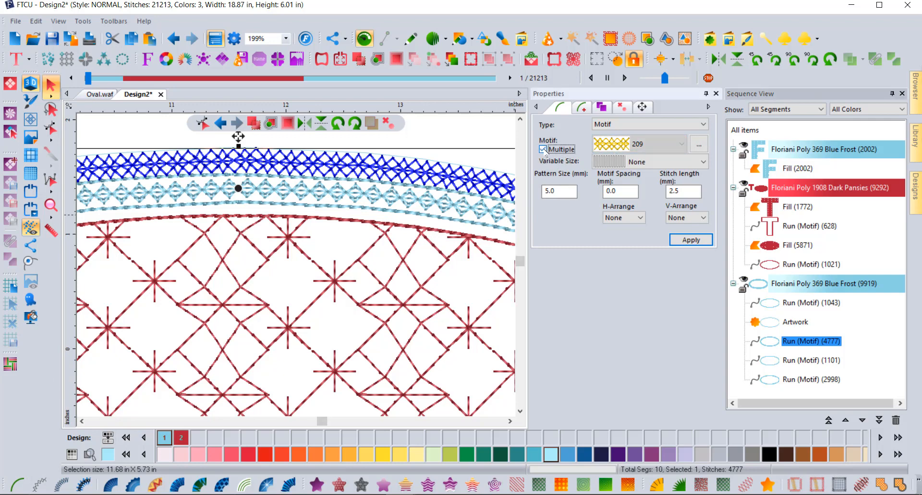
{"action": "left_click", "coordinate": [699, 145]}
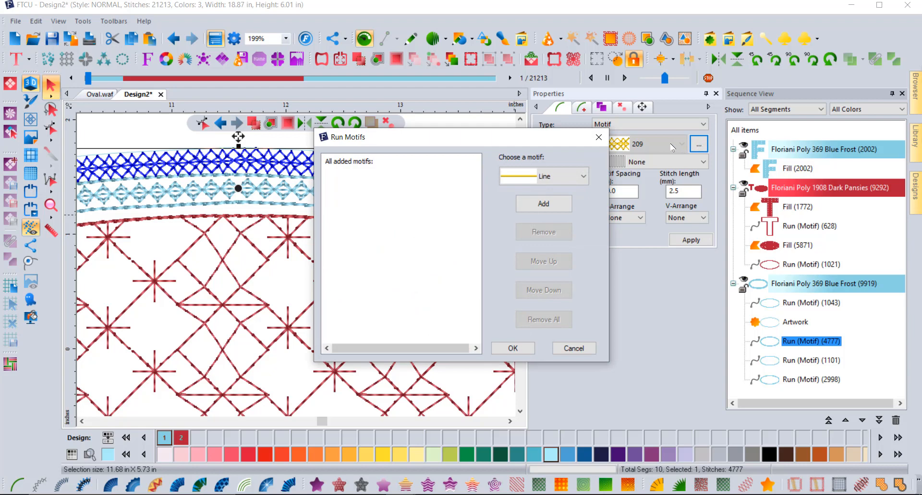
Add motif 234 to the fourth contour's list of run motifs.
{"action": "left_click", "coordinate": [548, 178]}
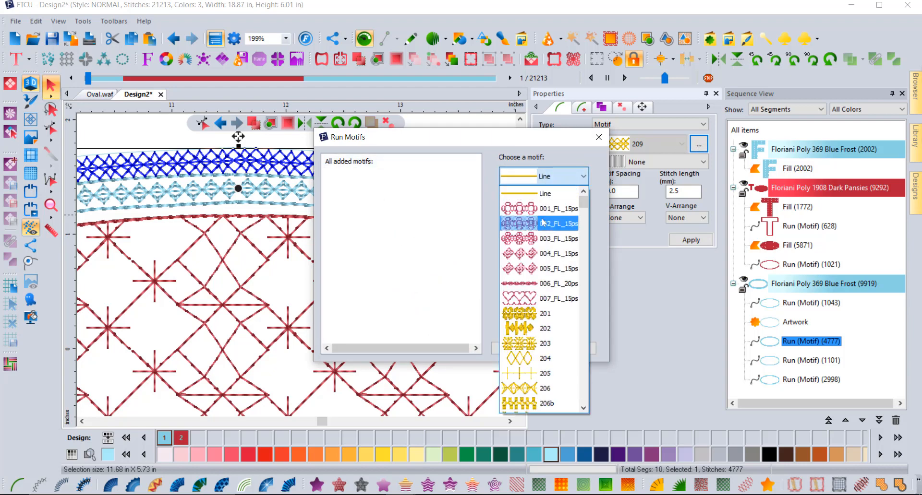
{"action": "scroll", "coordinate": [544, 222], "scroll_direction": "down", "scroll_amount": 2}
{"action": "scroll", "coordinate": [544, 222], "scroll_direction": "down", "scroll_amount": 4}
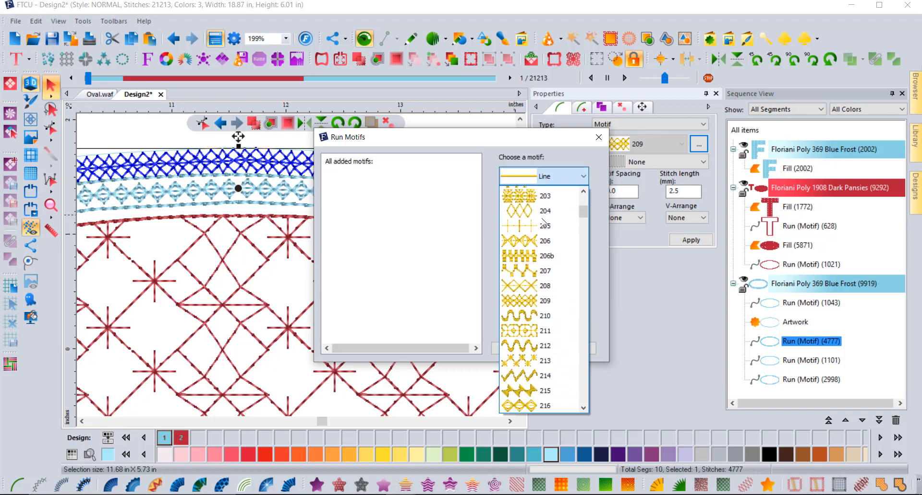
{"action": "scroll", "coordinate": [546, 223], "scroll_direction": "down", "scroll_amount": 3}
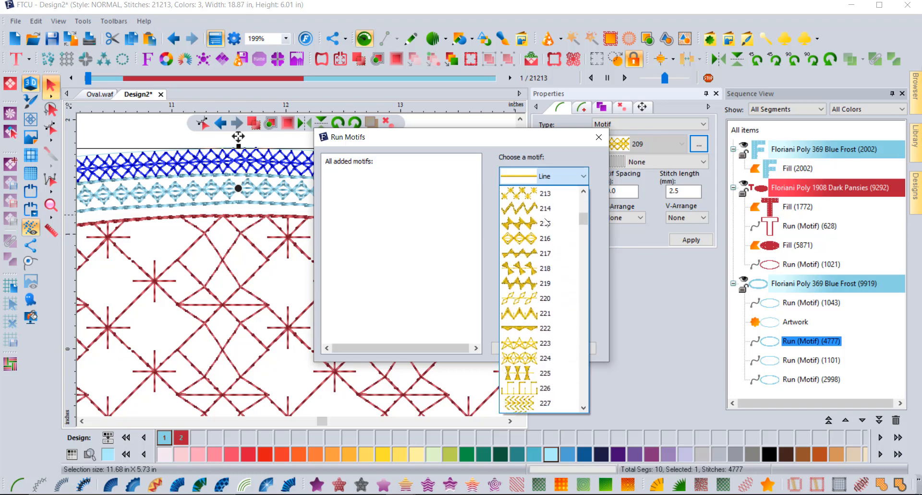
{"action": "scroll", "coordinate": [546, 223], "scroll_direction": "down", "scroll_amount": 3}
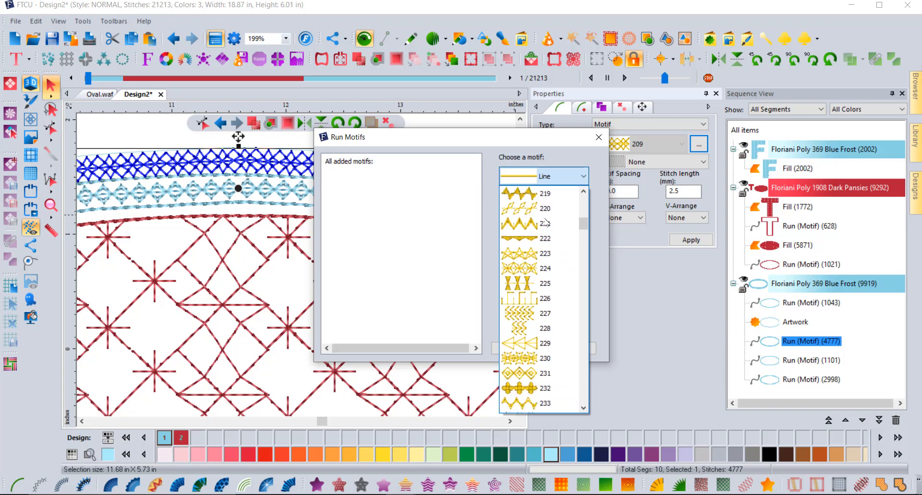
{"action": "scroll", "coordinate": [544, 220], "scroll_direction": "down", "scroll_amount": 1}
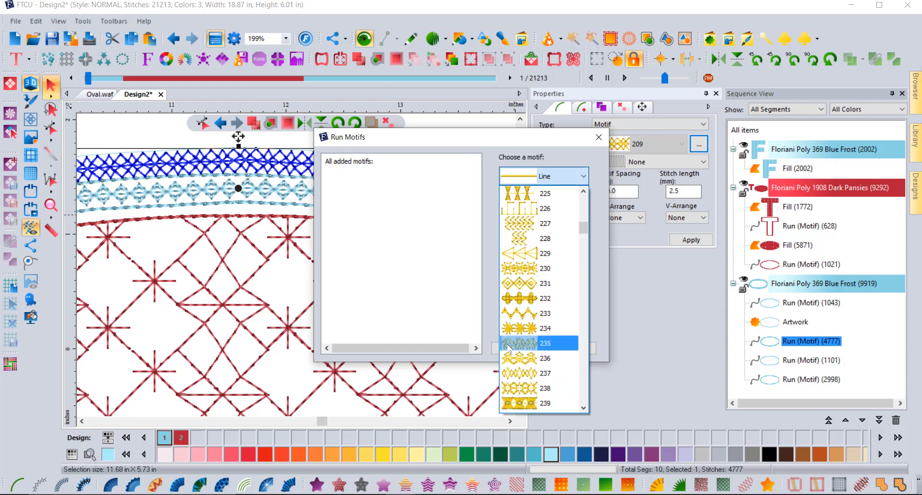
{"action": "left_click", "coordinate": [539, 329]}
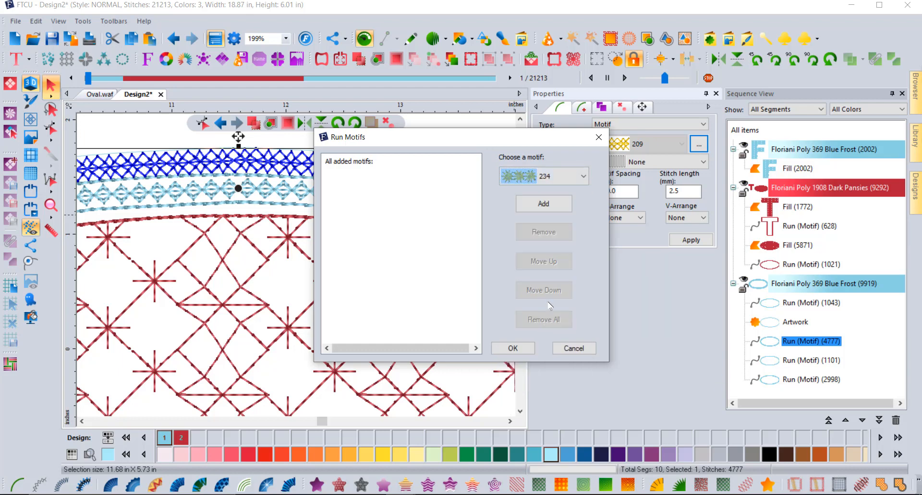
{"action": "left_click", "coordinate": [542, 202]}
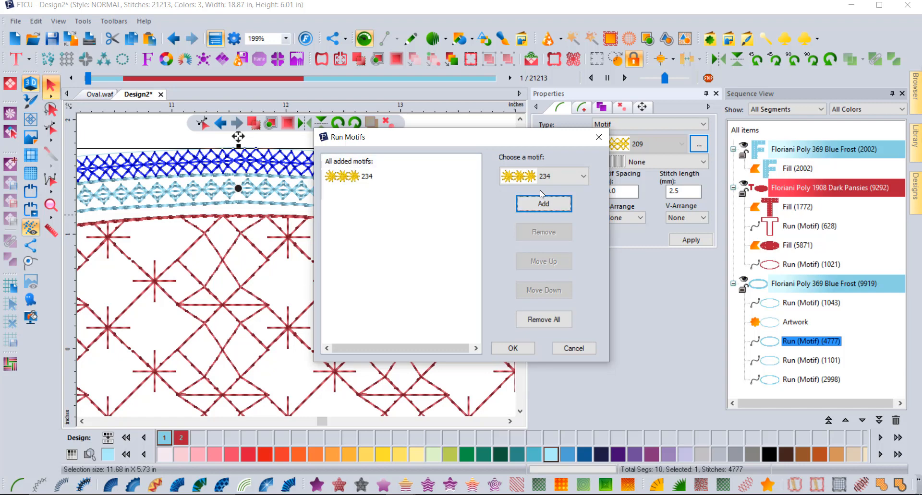
Add motif 216 after motif 234 and apply the combination to the fourth contour.
{"action": "left_click", "coordinate": [565, 179]}
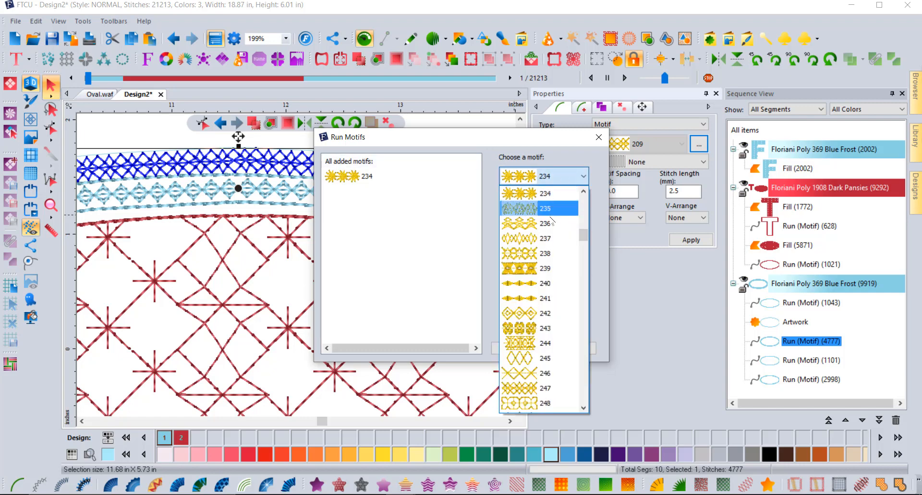
{"action": "scroll", "coordinate": [548, 245], "scroll_direction": "up", "scroll_amount": 2}
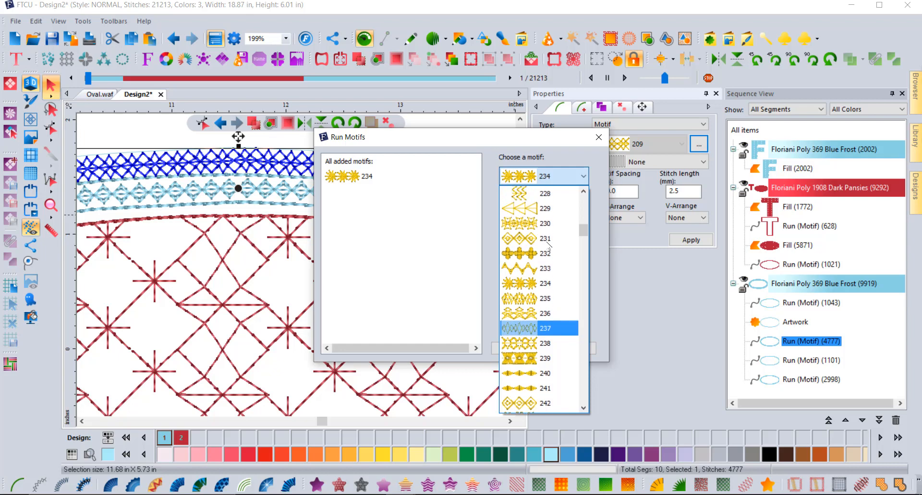
{"action": "scroll", "coordinate": [547, 242], "scroll_direction": "up", "scroll_amount": 2}
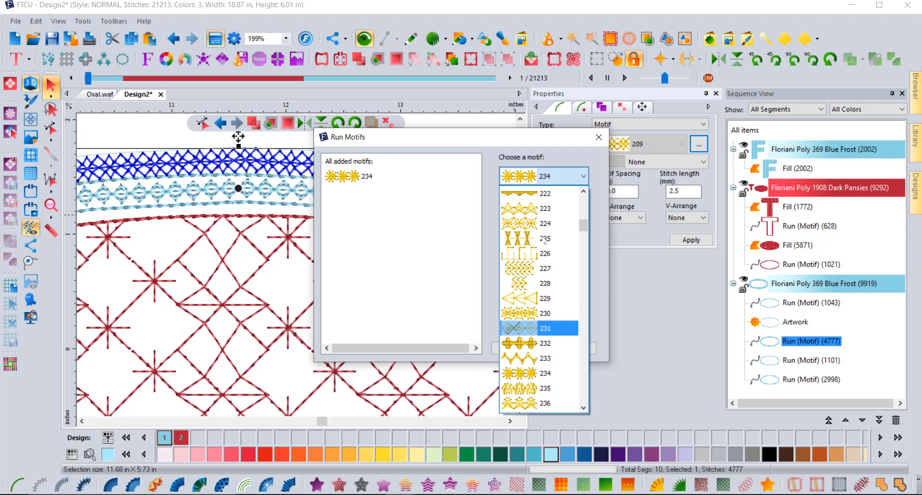
{"action": "scroll", "coordinate": [544, 240], "scroll_direction": "up", "scroll_amount": 3}
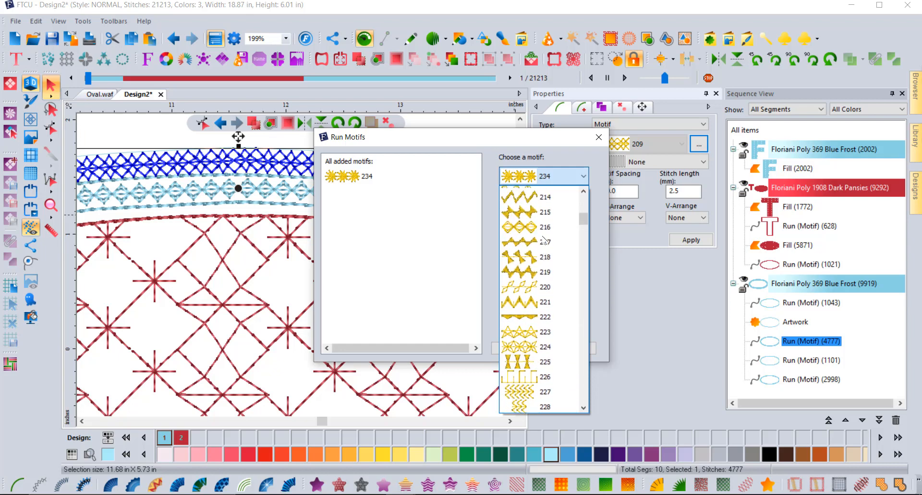
{"action": "left_click", "coordinate": [530, 238]}
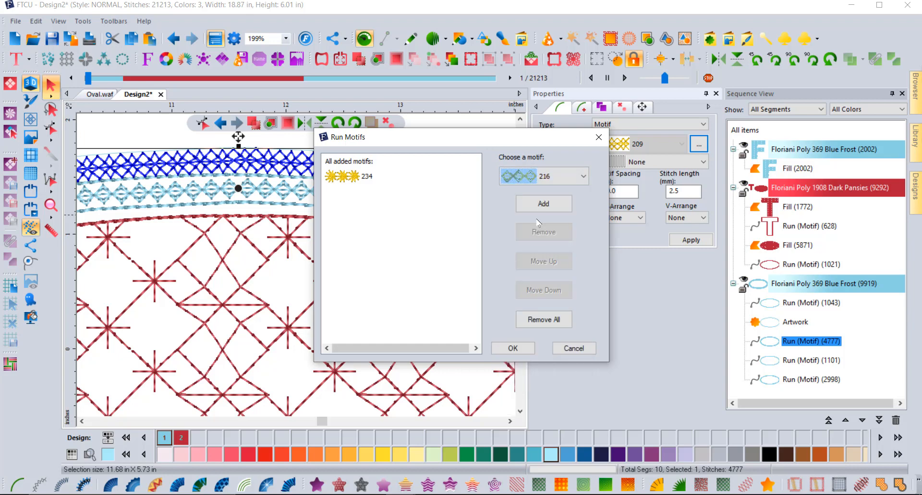
{"action": "left_click", "coordinate": [543, 203]}
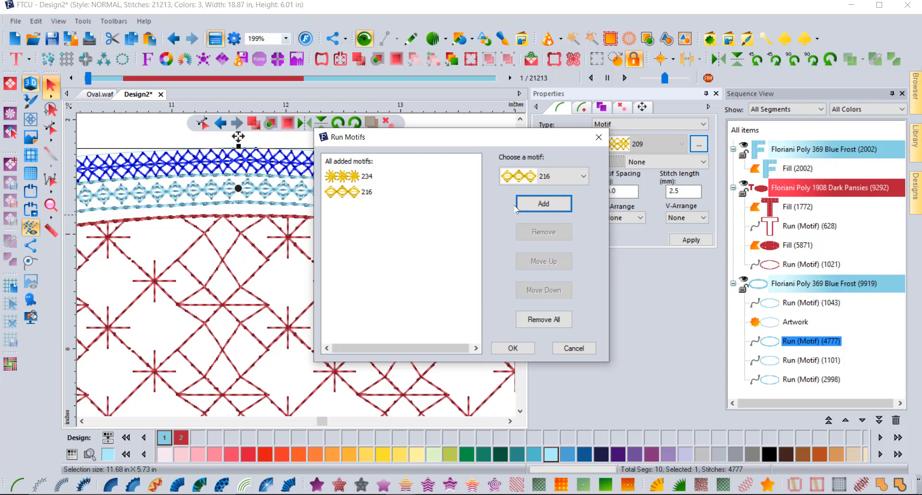
{"action": "left_click", "coordinate": [511, 349]}
{"action": "left_click", "coordinate": [682, 243]}
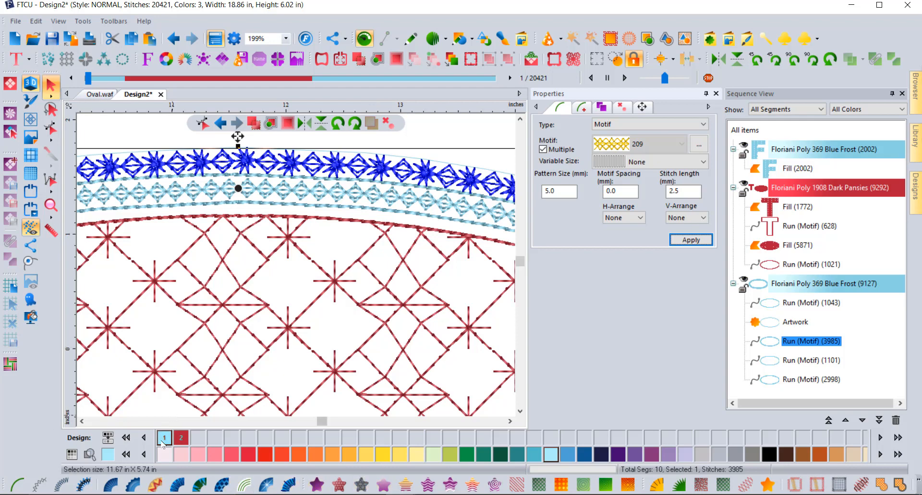
Save the combined motif run settings as a preset named "star candlewick".
{"action": "right_click", "coordinate": [42, 482]}
{"action": "left_click", "coordinate": [59, 482]}
{"action": "right_click", "coordinate": [43, 484]}
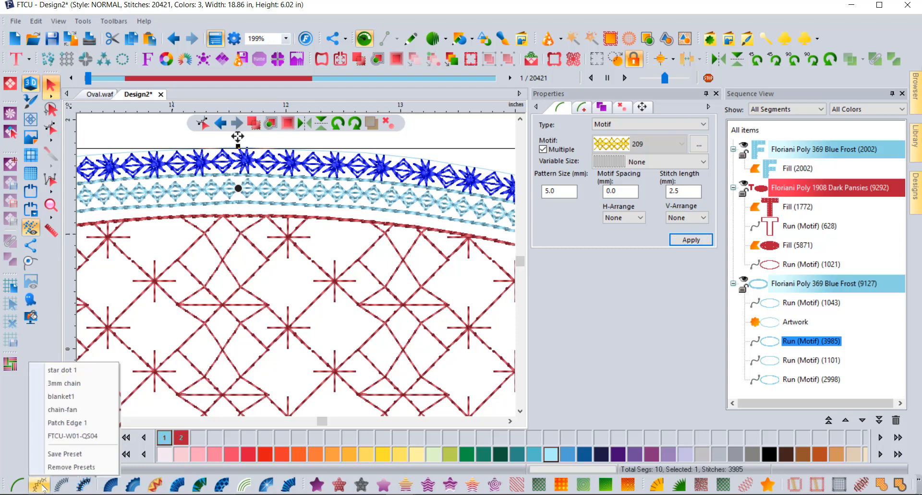
{"action": "left_click", "coordinate": [57, 455]}
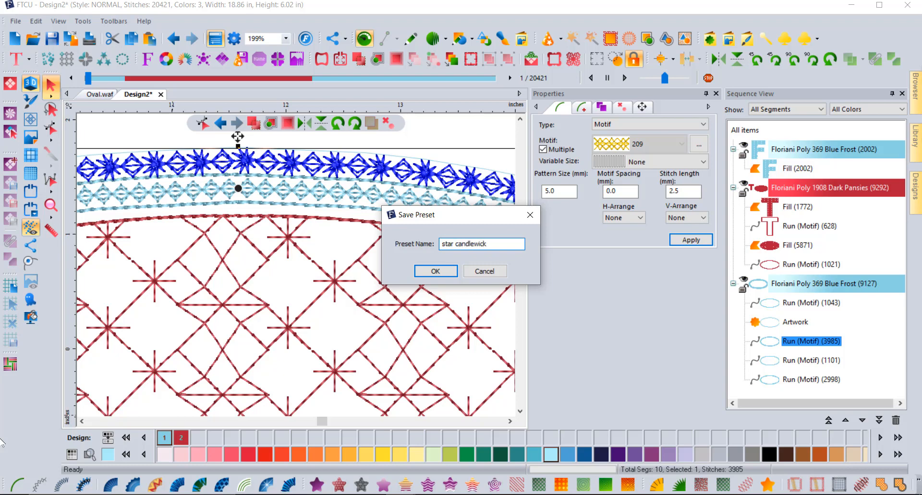
{"action": "left_click", "coordinate": [435, 271]}
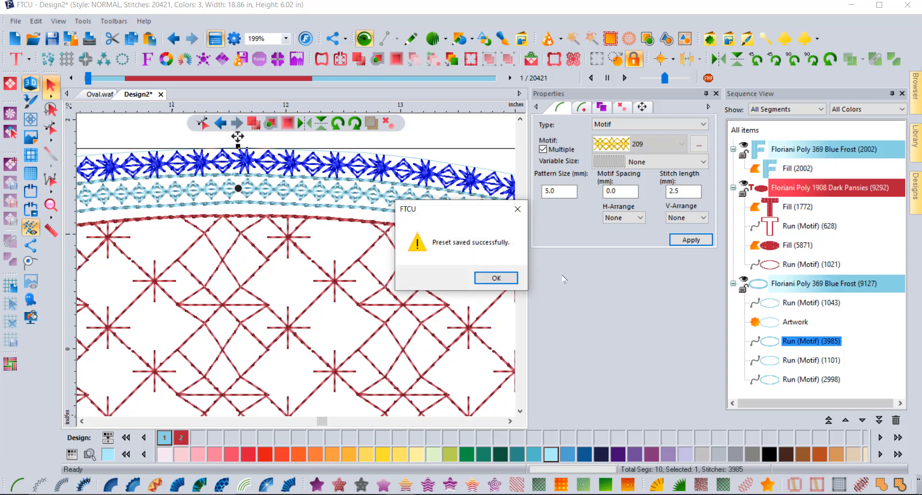
{"action": "left_click", "coordinate": [496, 278]}
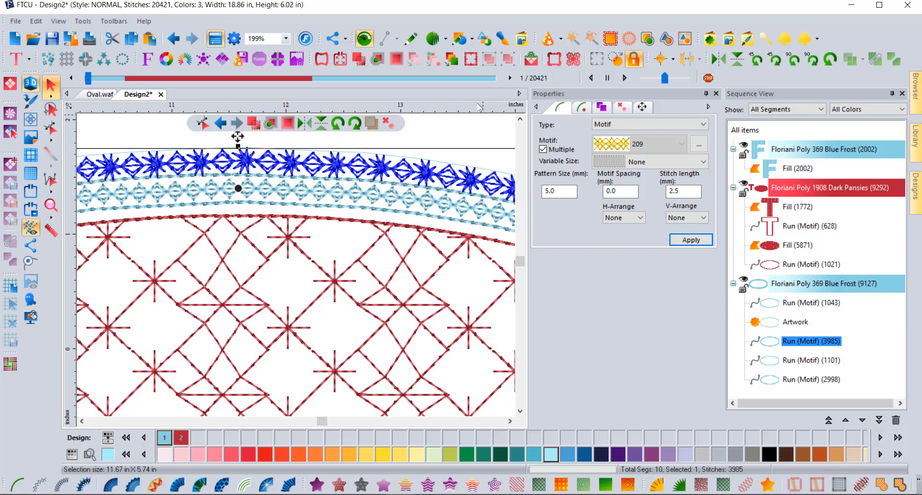
Convert the outermost contour artwork to an outline with the Back Stitch run preset.
{"action": "left_click", "coordinate": [433, 139]}
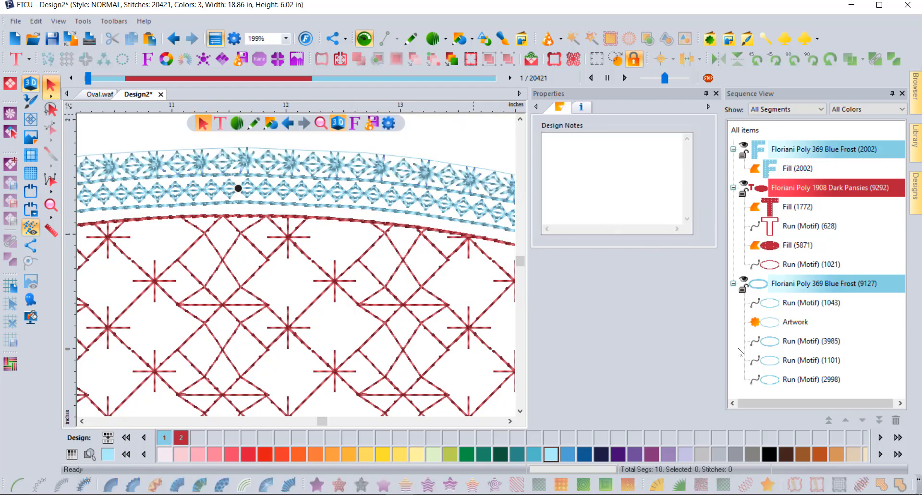
{"action": "left_click", "coordinate": [792, 323]}
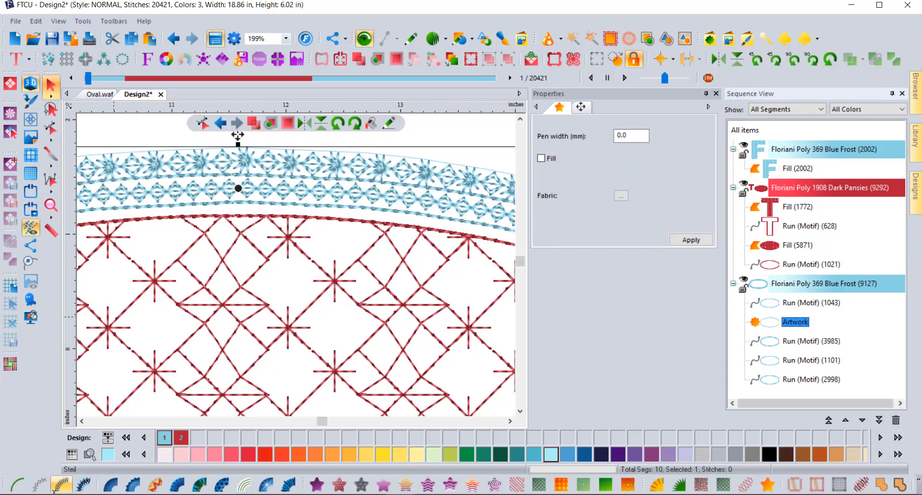
{"action": "right_click", "coordinate": [16, 486]}
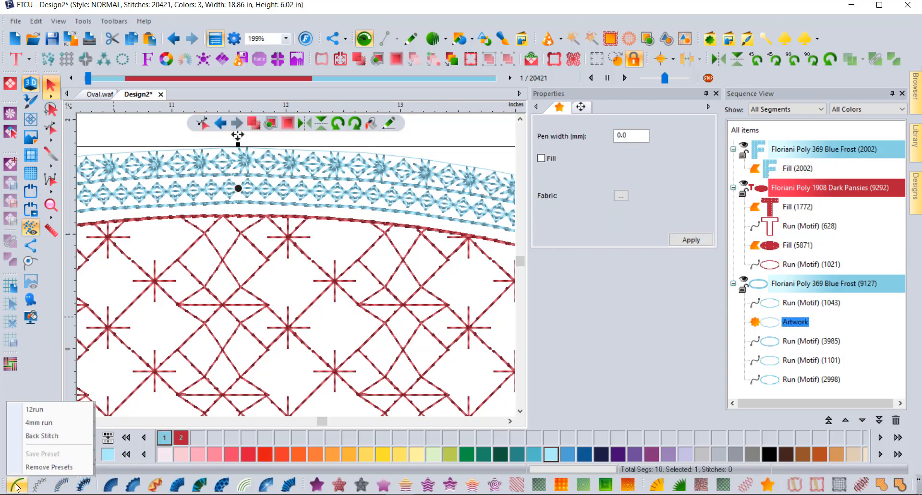
{"action": "left_click", "coordinate": [48, 437]}
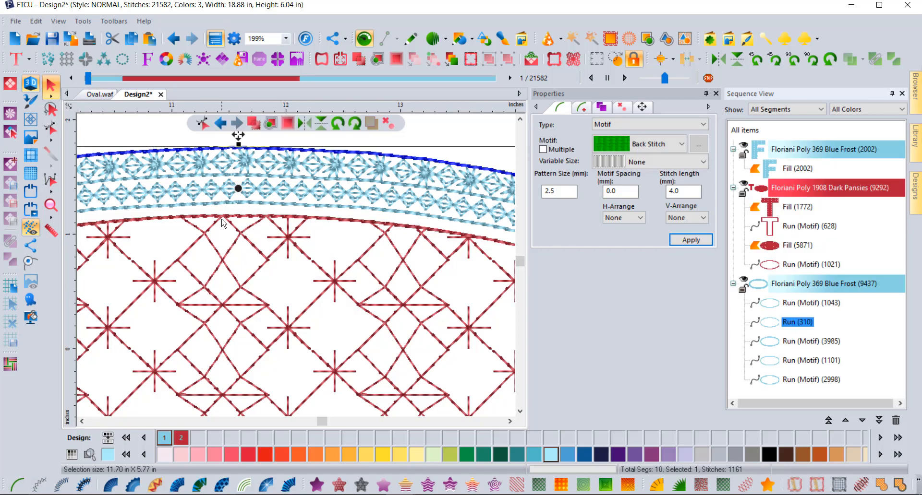
{"action": "left_click", "coordinate": [130, 131]}
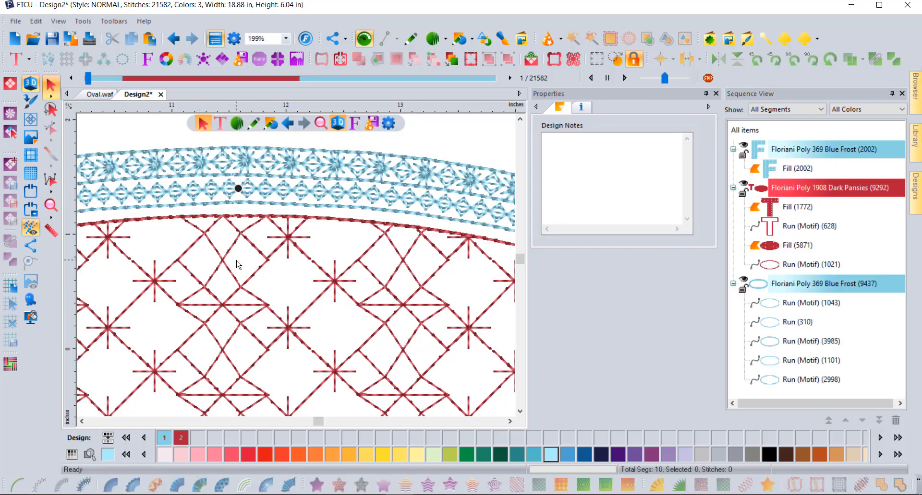
{"action": "scroll", "coordinate": [238, 264], "scroll_direction": "down", "scroll_amount": 5}
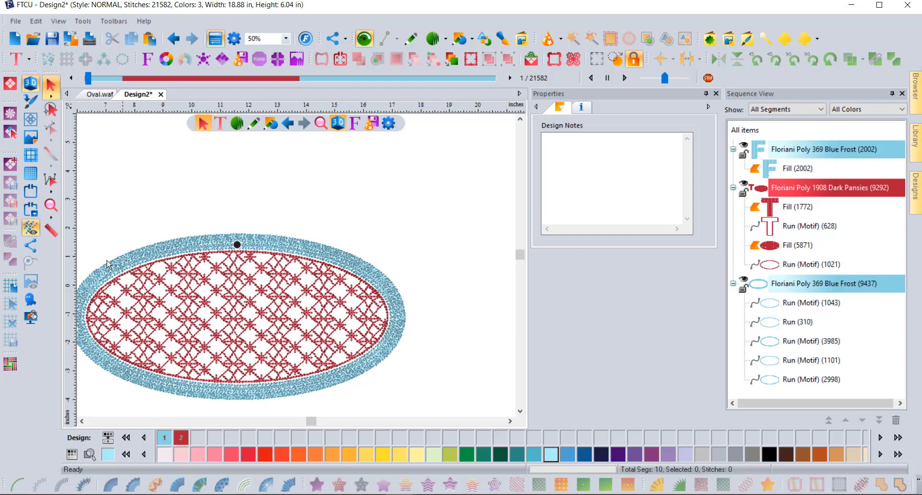
{"action": "left_click", "coordinate": [51, 205]}
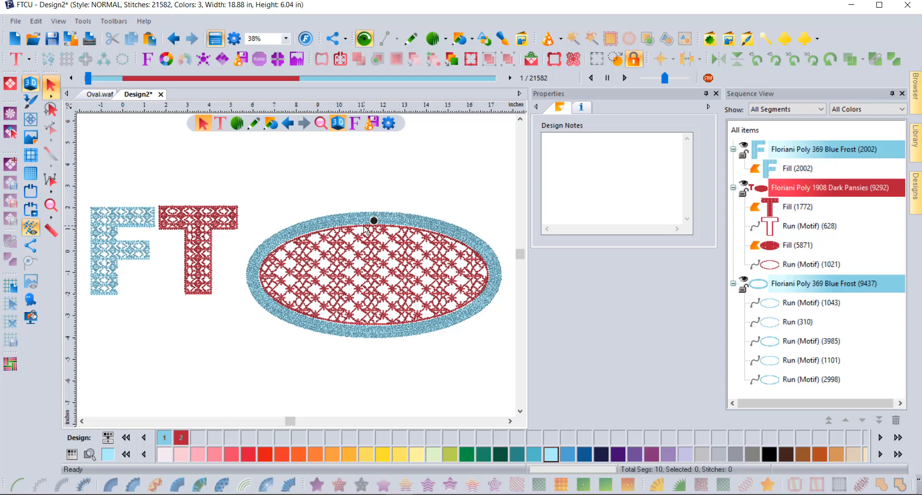
Start a preset export, look through the saved presets and select all of them for export.
{"action": "left_click", "coordinate": [83, 21]}
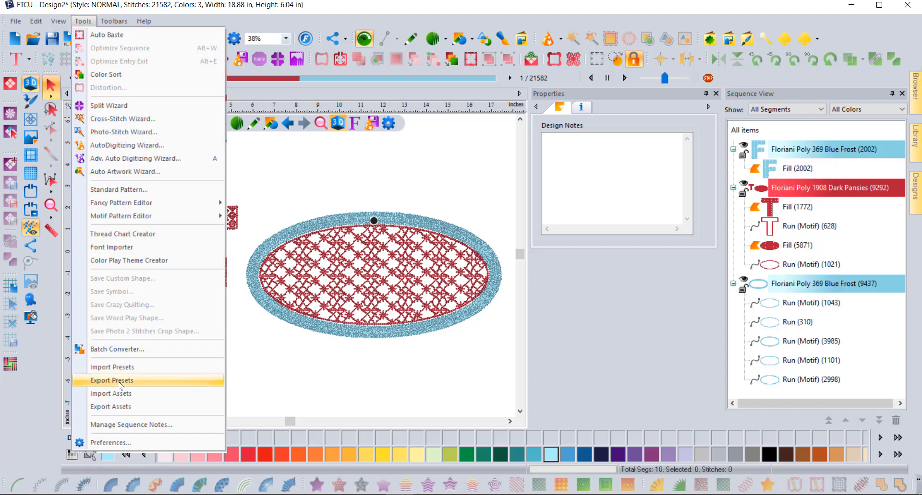
{"action": "left_click", "coordinate": [151, 383]}
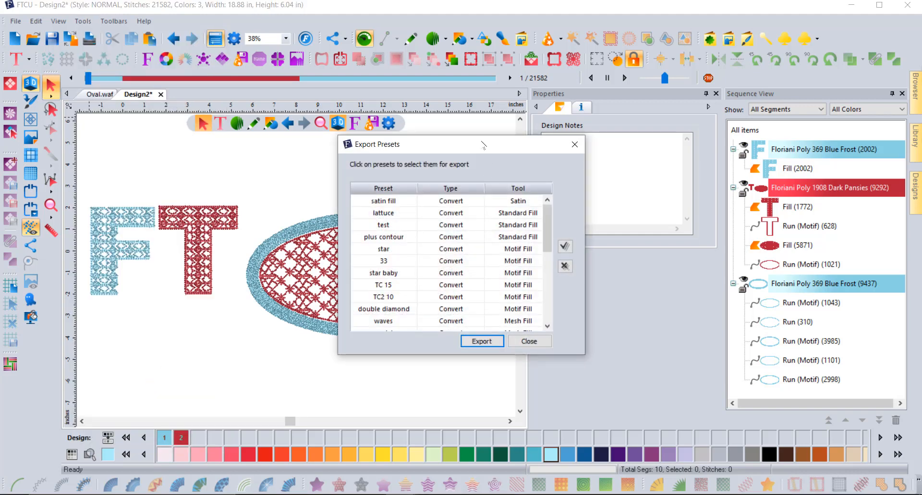
{"action": "left_click_drag", "start_coordinate": [473, 137], "coordinate": [389, 65]}
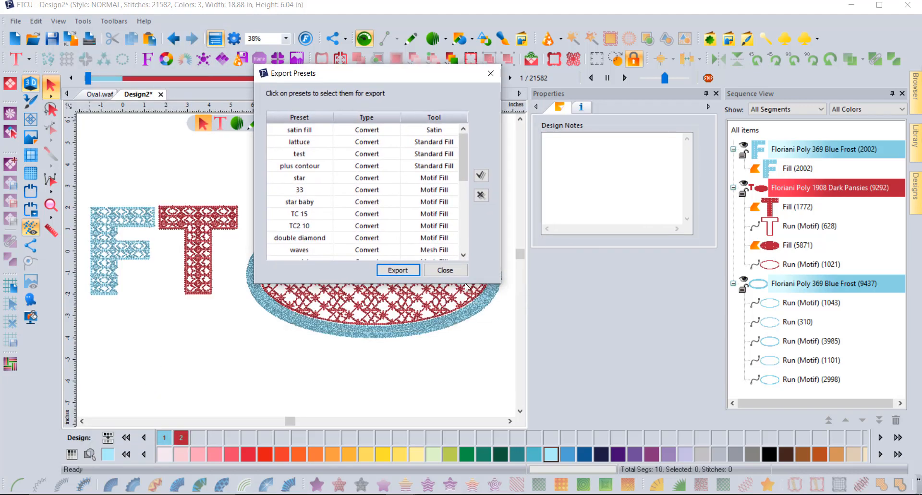
{"action": "scroll", "coordinate": [362, 172], "scroll_direction": "down", "scroll_amount": 2}
{"action": "scroll", "coordinate": [361, 172], "scroll_direction": "up", "scroll_amount": 2}
{"action": "scroll", "coordinate": [438, 181], "scroll_direction": "down", "scroll_amount": 3}
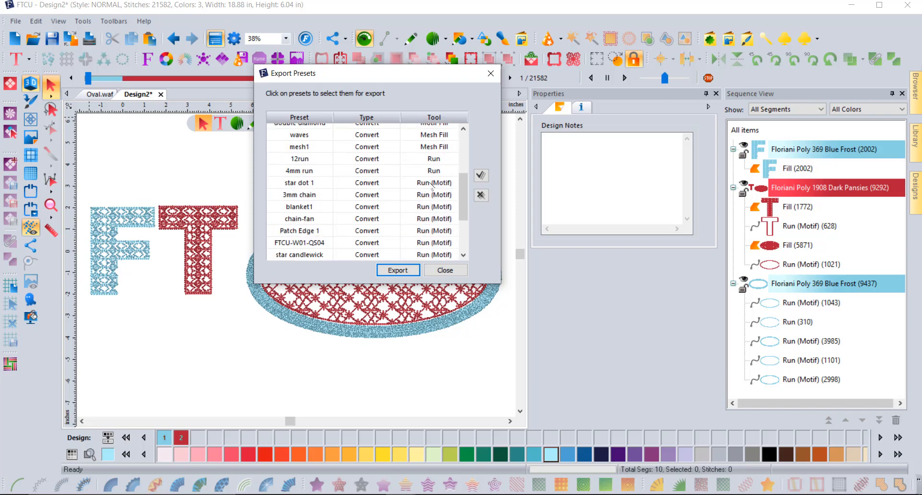
{"action": "scroll", "coordinate": [431, 225], "scroll_direction": "down", "scroll_amount": 3}
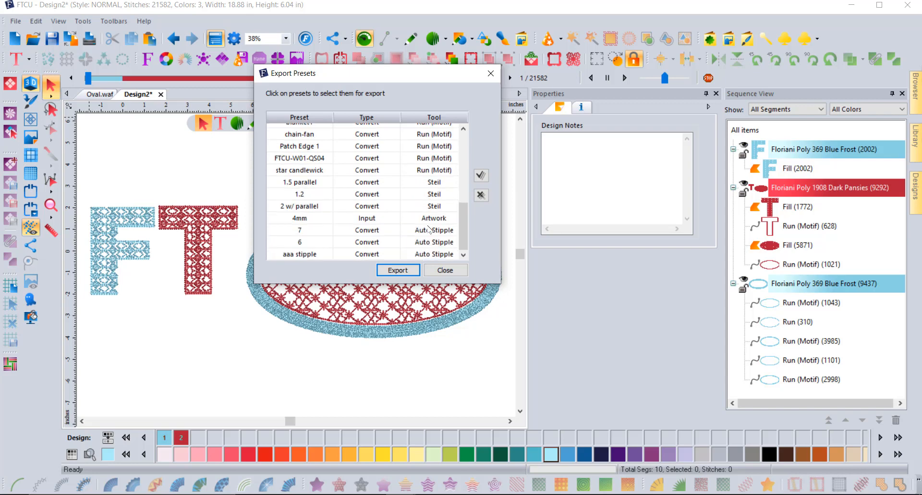
{"action": "scroll", "coordinate": [430, 224], "scroll_direction": "up", "scroll_amount": 1}
{"action": "scroll", "coordinate": [430, 227], "scroll_direction": "up", "scroll_amount": 2}
{"action": "left_click", "coordinate": [481, 176]}
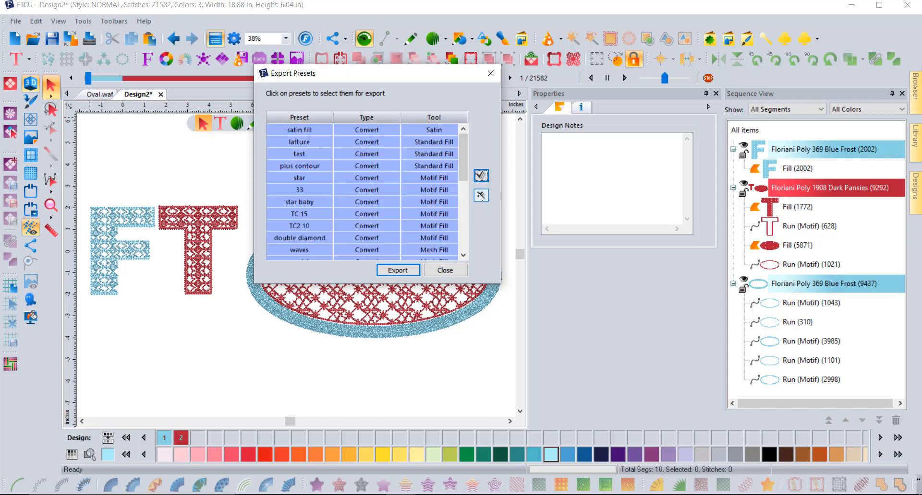
Clear the export selection and choose only the presets lattuce, star baby and TC2 10.
{"action": "left_click", "coordinate": [480, 195]}
{"action": "left_click", "coordinate": [290, 145]}
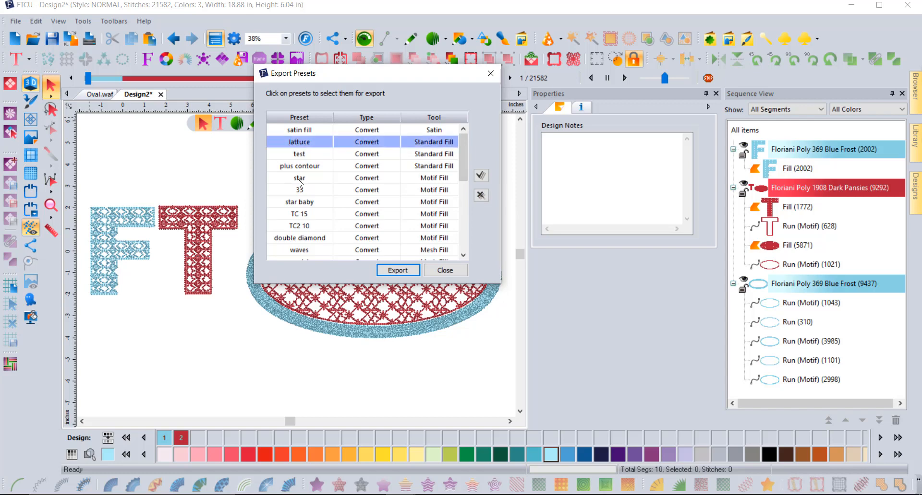
{"action": "left_click", "coordinate": [302, 201]}
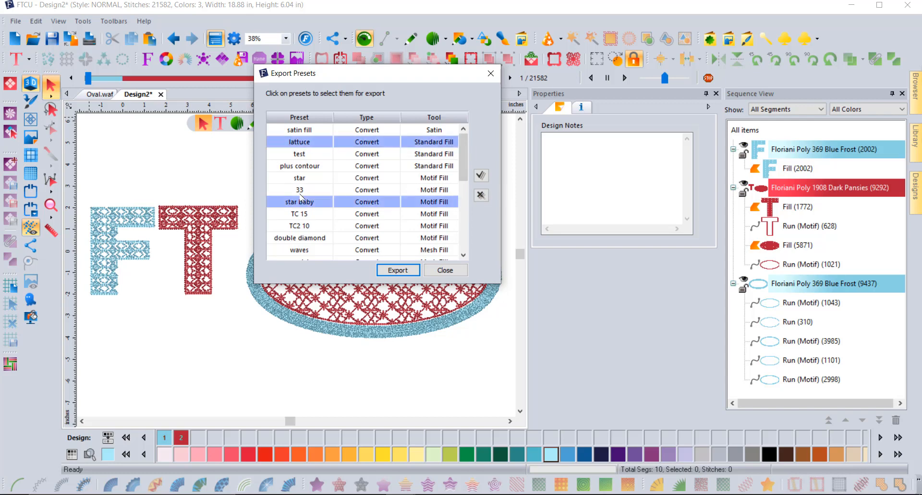
{"action": "left_click", "coordinate": [309, 226]}
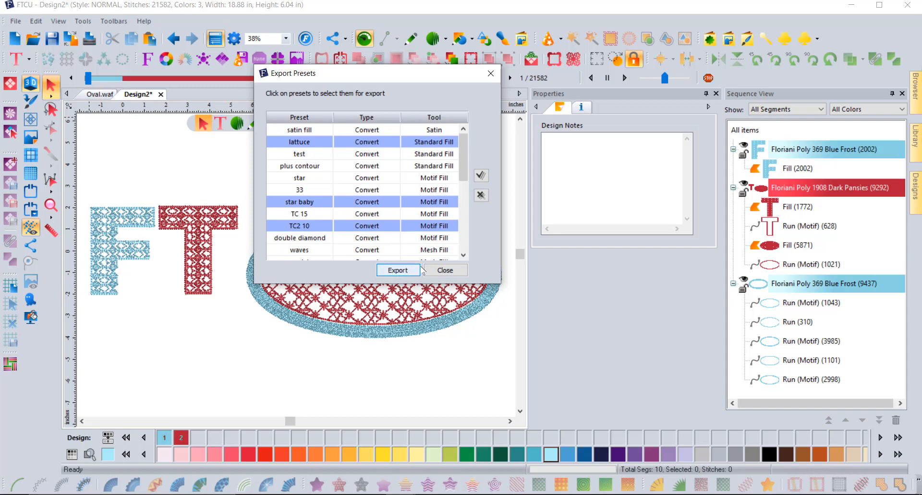
Export the selected presets to the Desktop as a preset file named "presets" and close the export dialog.
{"action": "left_click", "coordinate": [397, 270]}
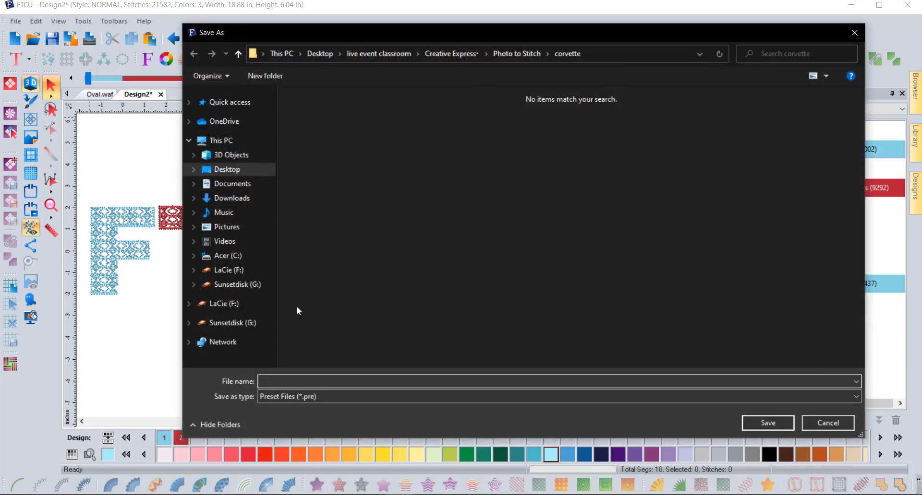
{"action": "left_click", "coordinate": [227, 169]}
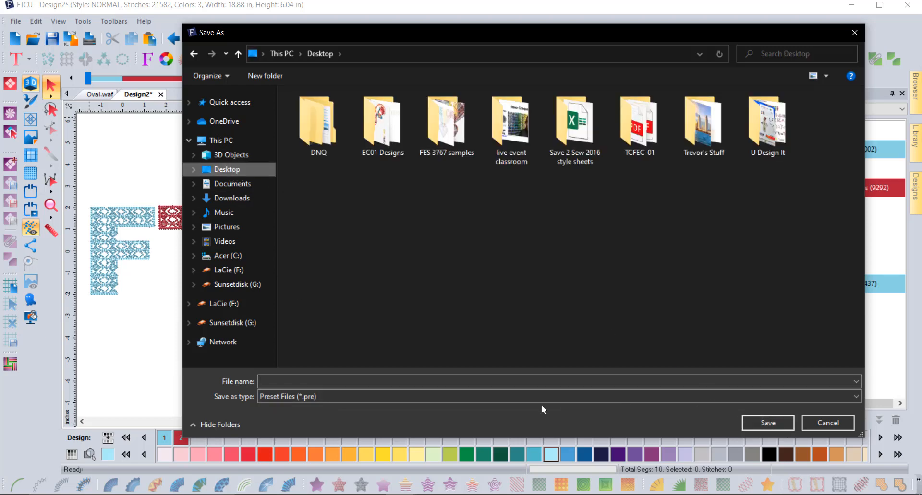
{"action": "left_click", "coordinate": [384, 377]}
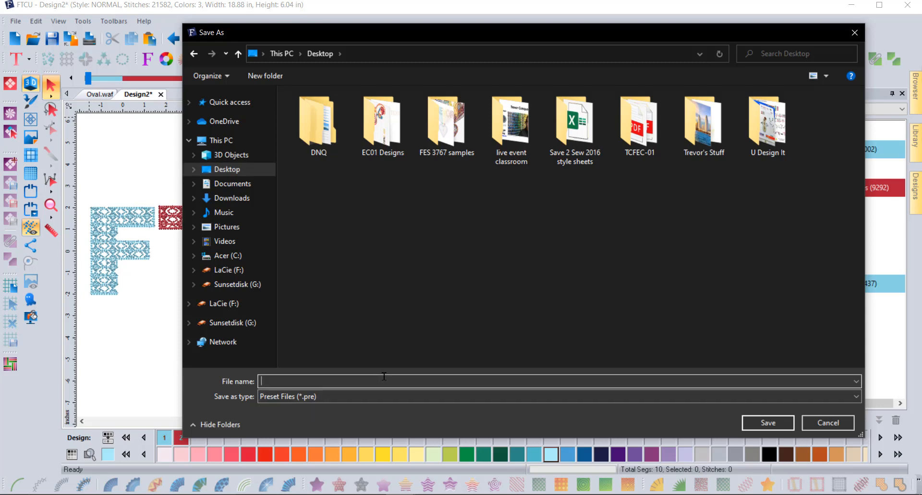
{"action": "type", "text": "presets"}
{"action": "left_click", "coordinate": [773, 419]}
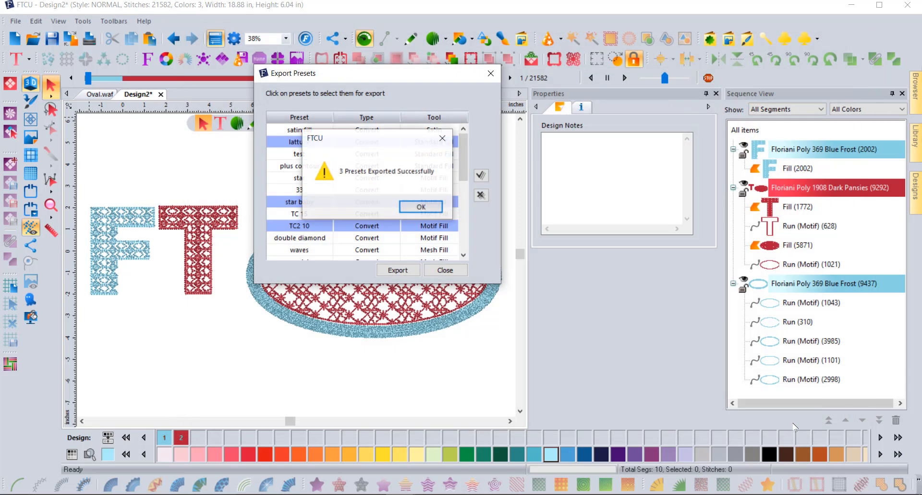
{"action": "left_click", "coordinate": [421, 210]}
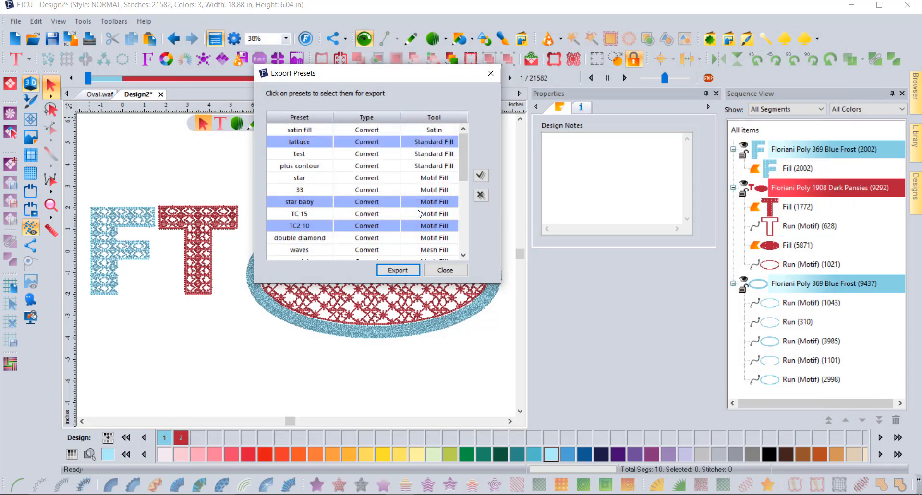
{"action": "left_click", "coordinate": [445, 270]}
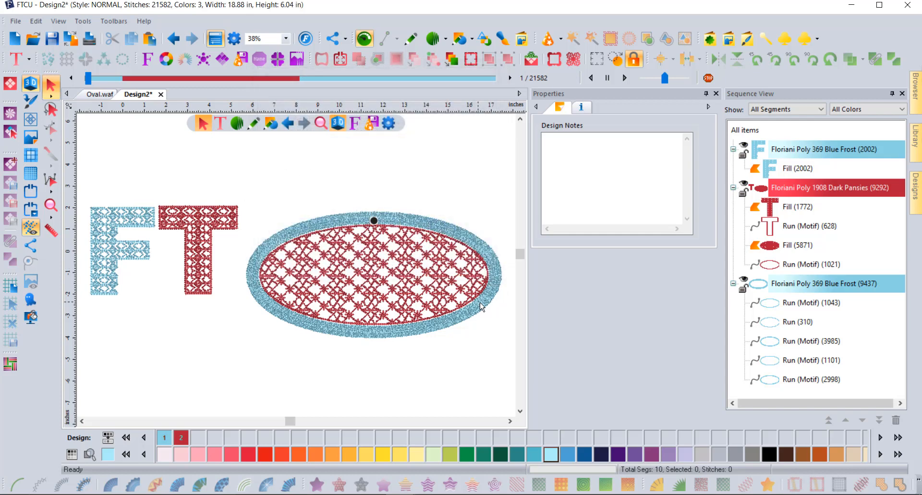
Load presets.pre from the Desktop for preset import, review the listed presets and close the dialog without importing.
{"action": "left_click", "coordinate": [83, 21]}
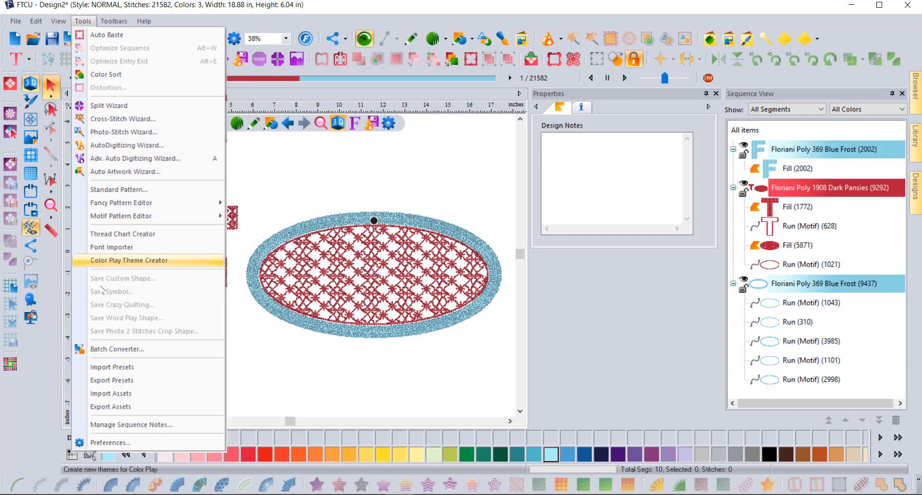
{"action": "left_click", "coordinate": [112, 367]}
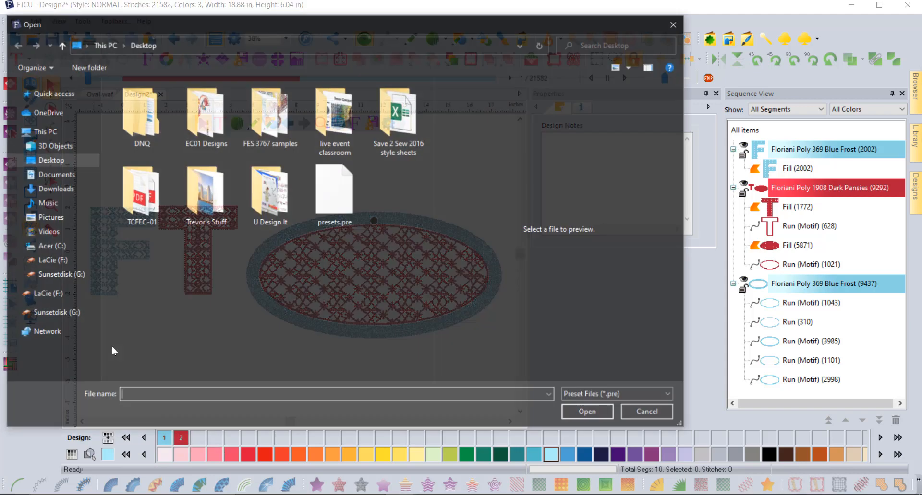
{"action": "left_click", "coordinate": [341, 188]}
{"action": "left_click", "coordinate": [596, 415]}
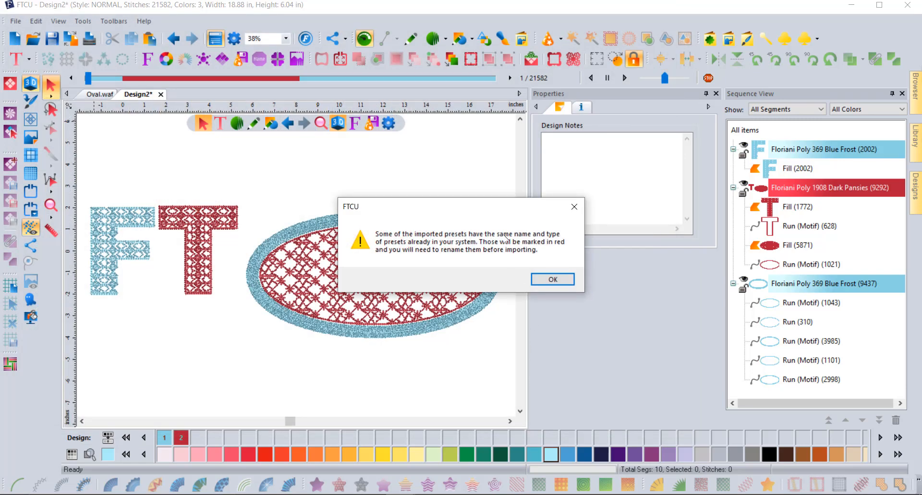
{"action": "left_click", "coordinate": [552, 279]}
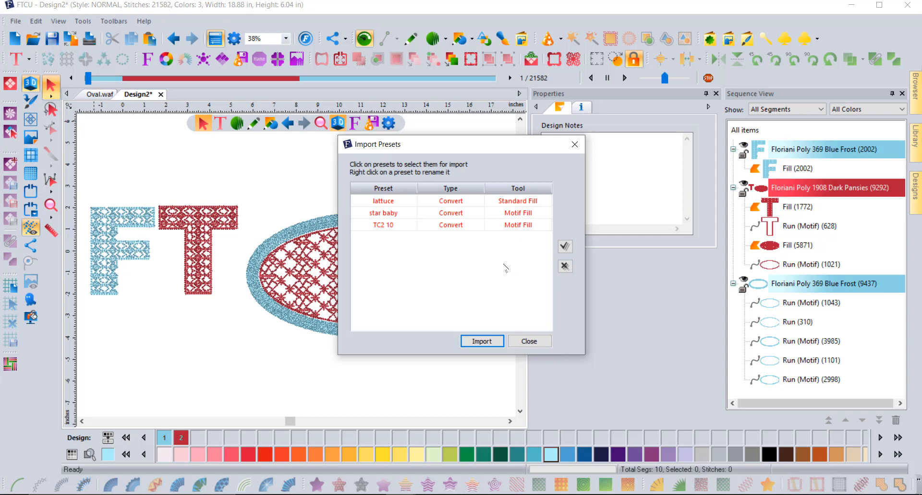
{"action": "left_click", "coordinate": [531, 342]}
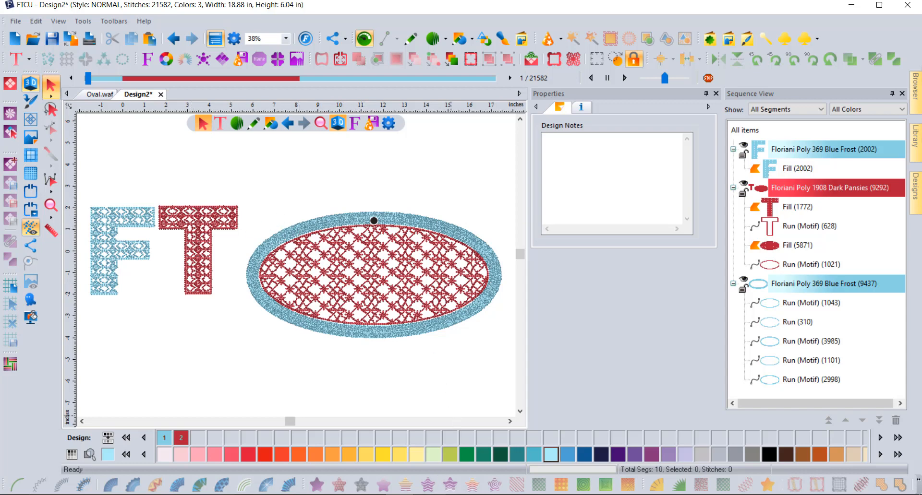
Switch to Photos and view the stitched oval sample in 1.jpg and its close-up in 2.jpg.
{"action": "left_click", "coordinate": [432, 494]}
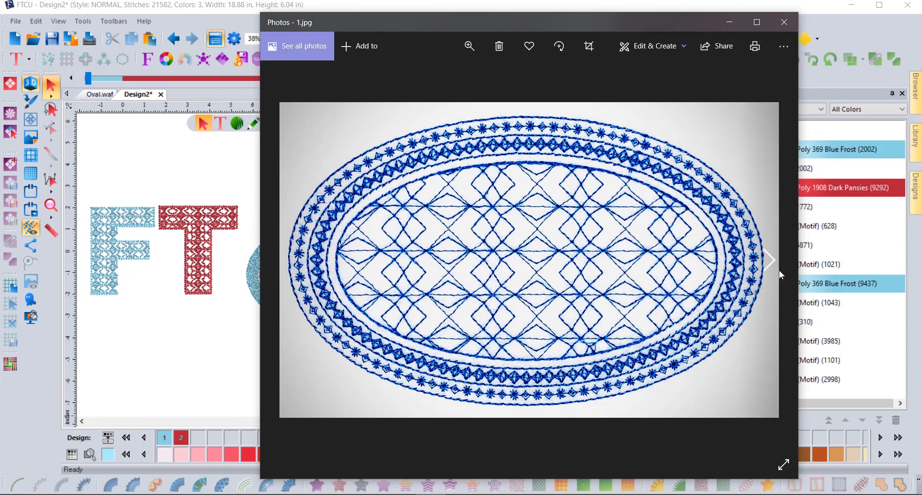
{"action": "left_click", "coordinate": [771, 265]}
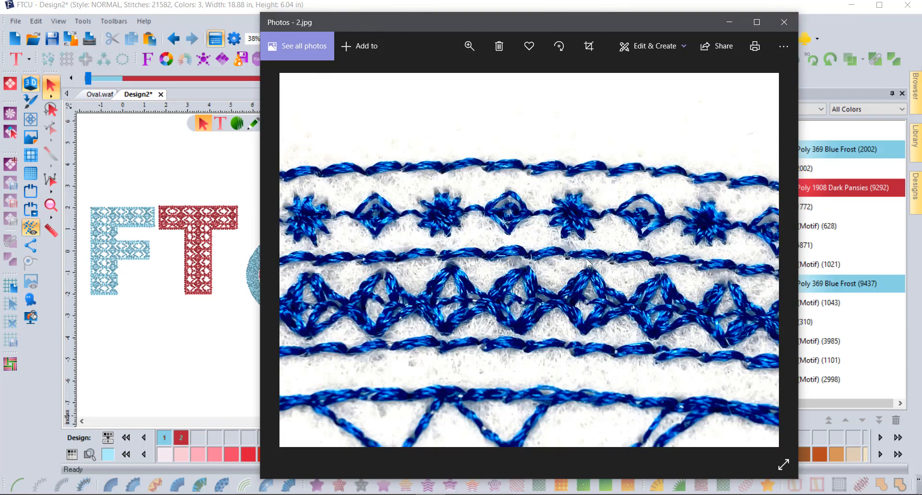